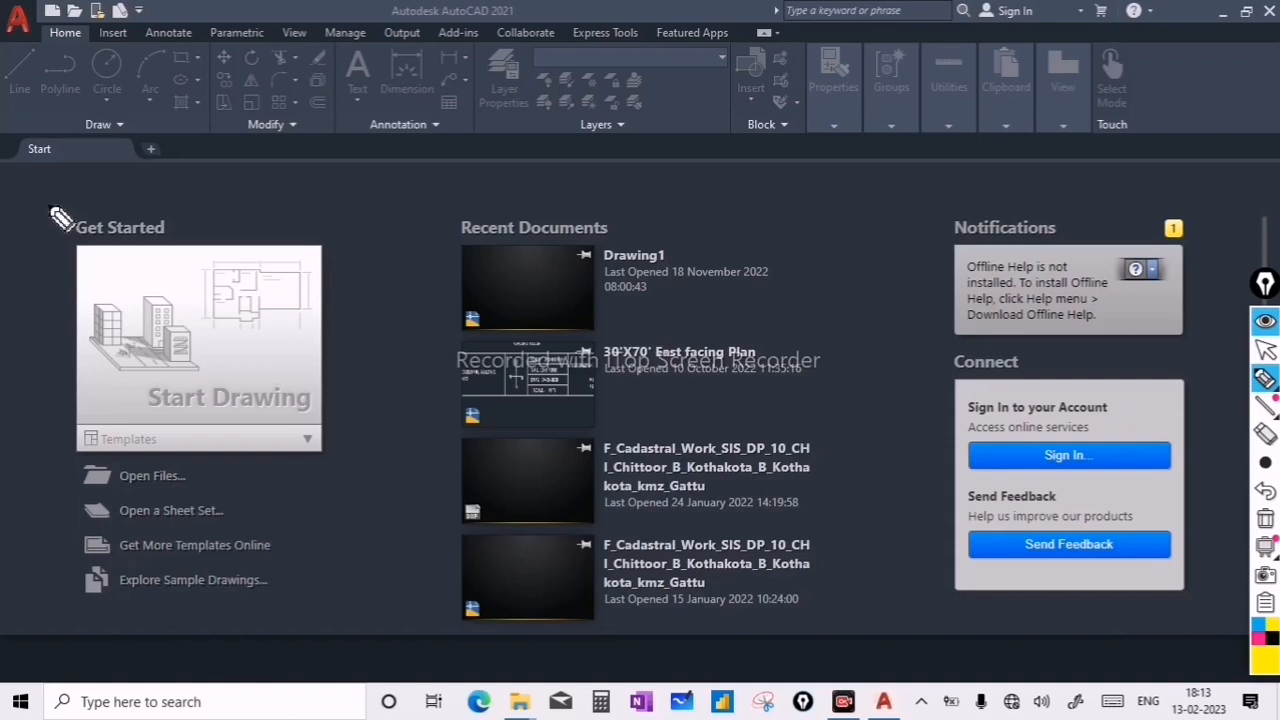
{"action": "mouse_move", "coordinate": [50, 208]}
{"action": "left_mouse_down"}
{"action": "mouse_move", "coordinate": [38, 440]}
{"action": "mouse_move", "coordinate": [90, 600]}
{"action": "mouse_move", "coordinate": [345, 568]}
{"action": "mouse_move", "coordinate": [294, 206]}
{"action": "mouse_move", "coordinate": [51, 206]}
{"action": "left_mouse_up"}
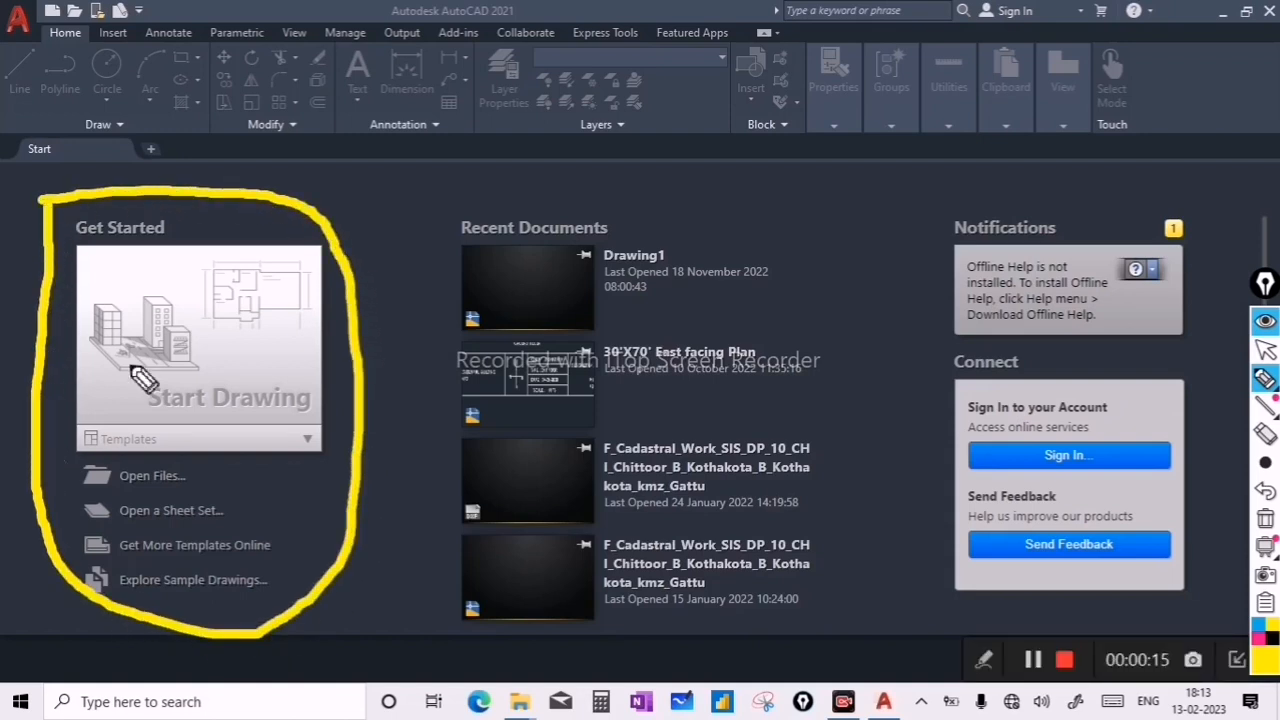
{"action": "left_click_drag", "start_coordinate": [165, 447], "coordinate": [205, 424]}
{"action": "mouse_move", "coordinate": [420, 205]}
{"action": "left_mouse_down"}
{"action": "mouse_move", "coordinate": [850, 232]}
{"action": "mouse_move", "coordinate": [862, 630]}
{"action": "mouse_move", "coordinate": [445, 610]}
{"action": "mouse_move", "coordinate": [435, 197]}
{"action": "left_mouse_up"}
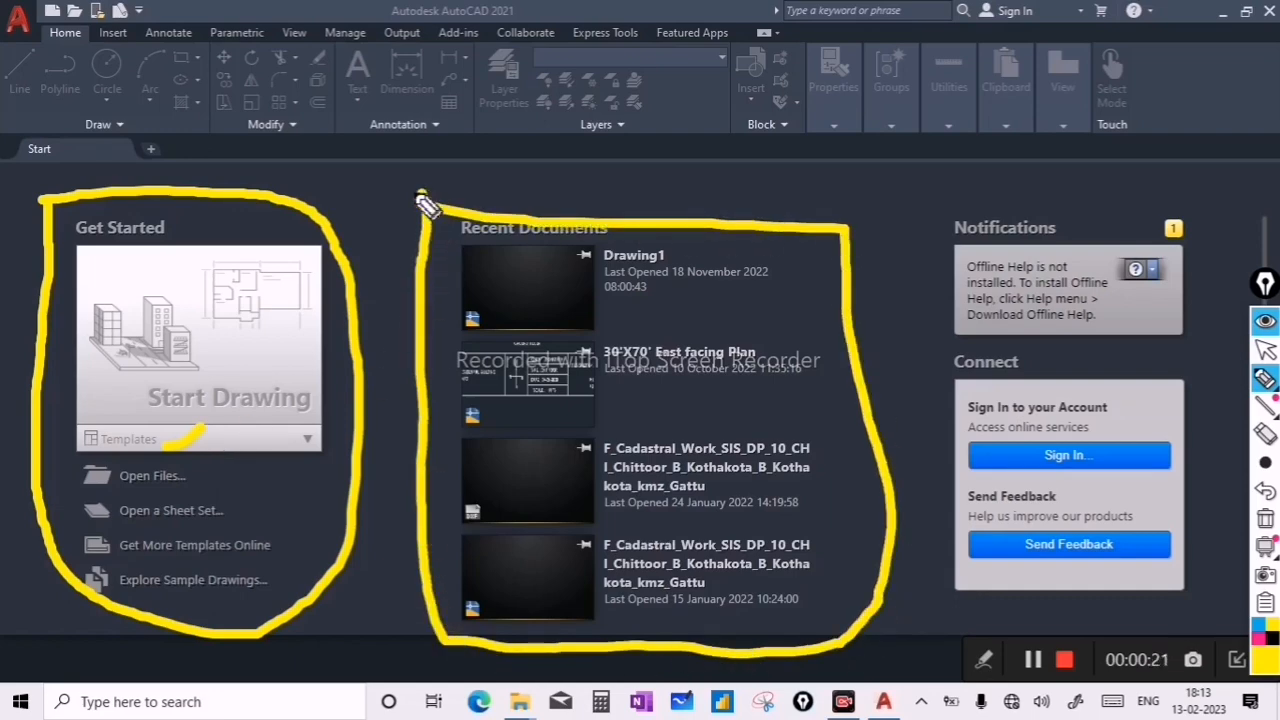
{"action": "key", "text": "ctrl+shift+7"}
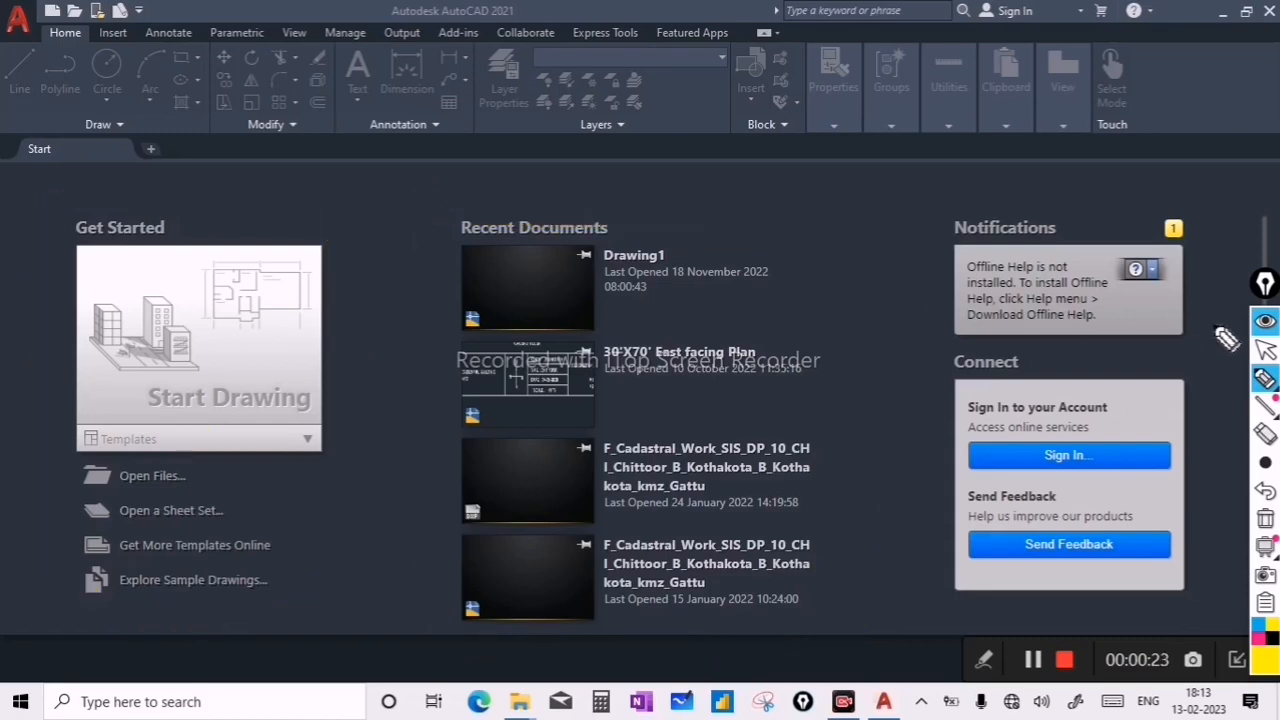
- Start a new blank drawing from the start page
{"action": "left_click", "coordinate": [1265, 348]}
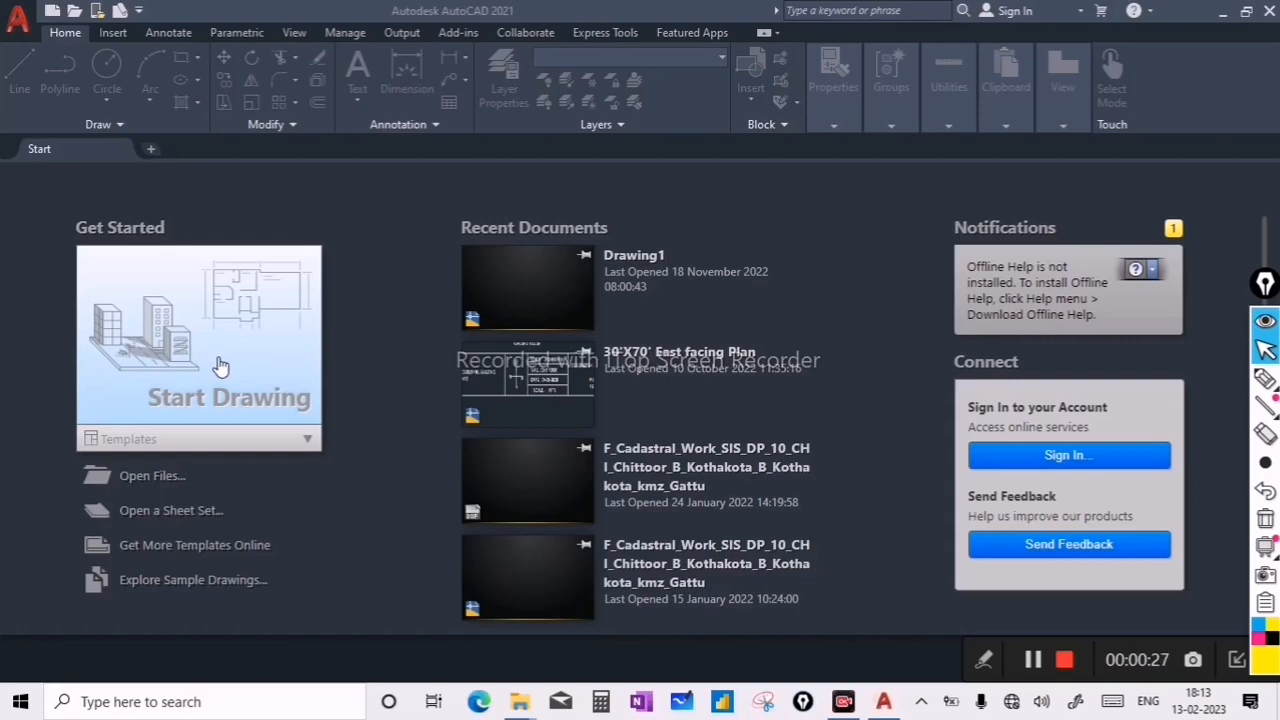
{"action": "left_click", "coordinate": [220, 367]}
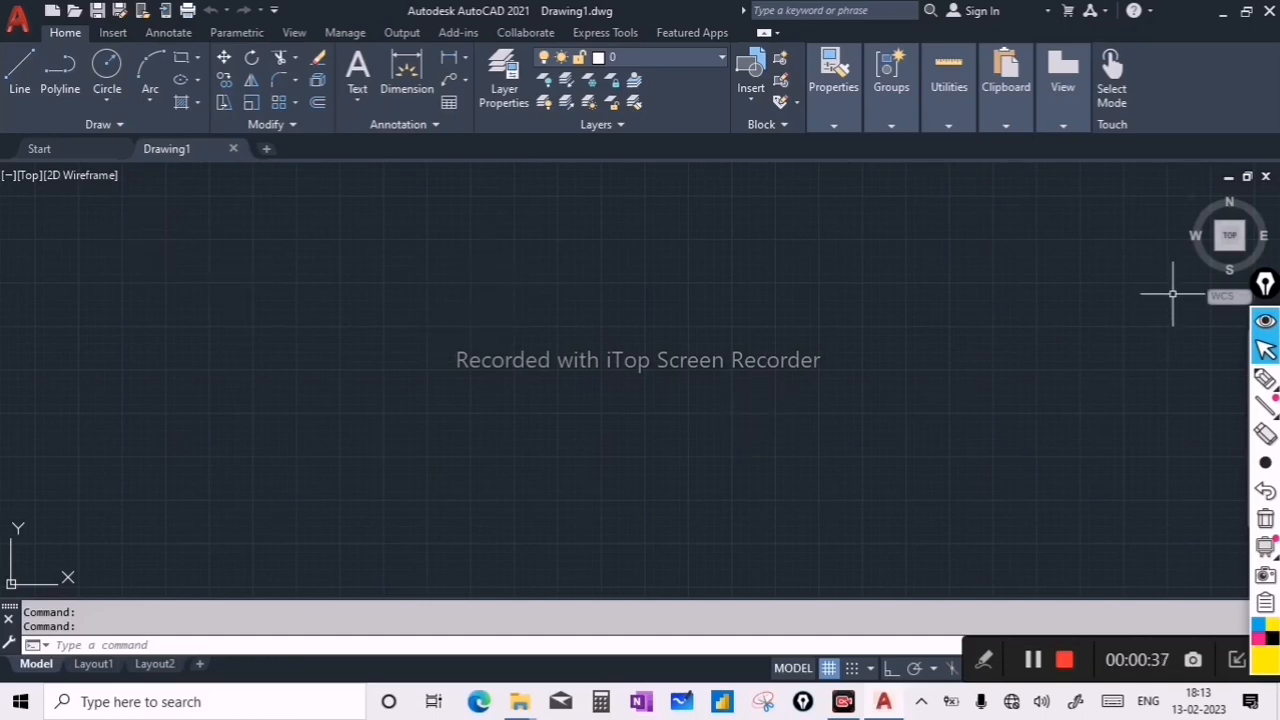
{"action": "mouse_move", "coordinate": [1267, 386]}
{"action": "left_click", "coordinate": [1181, 381]}
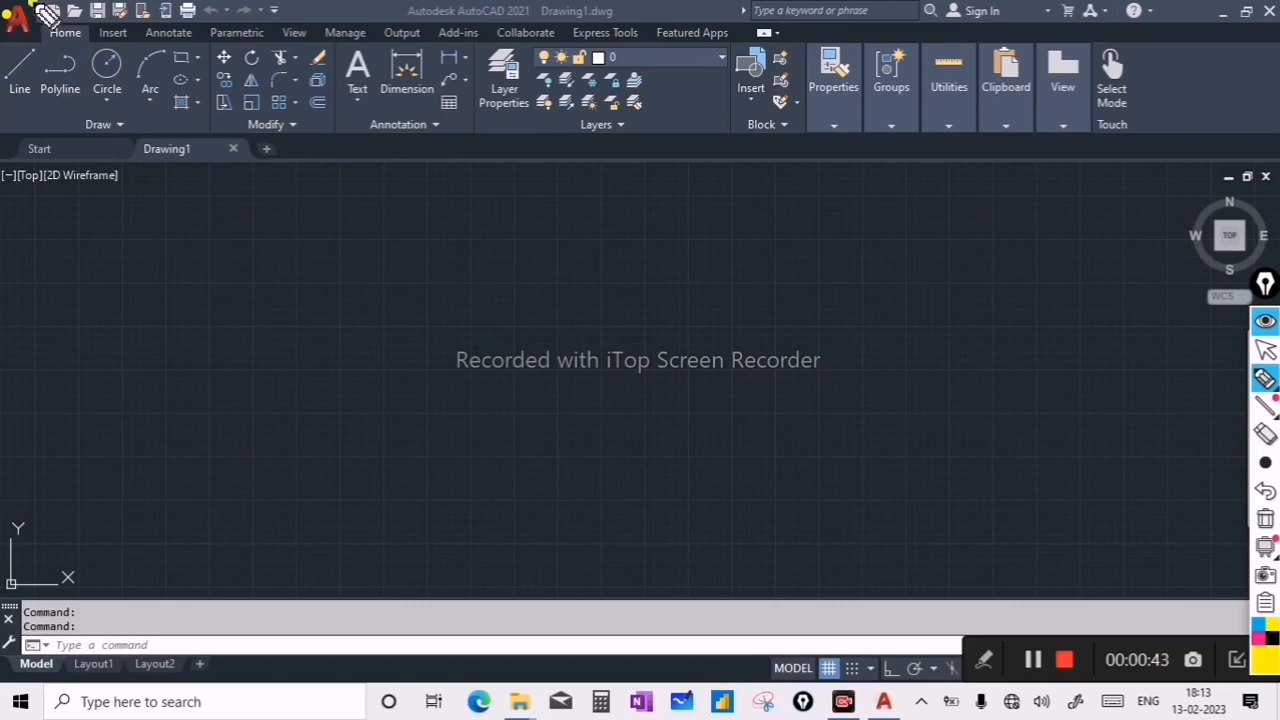
{"action": "mouse_move", "coordinate": [45, 14]}
{"action": "left_mouse_down"}
{"action": "mouse_move", "coordinate": [62, 46]}
{"action": "mouse_move", "coordinate": [333, 40]}
{"action": "mouse_move", "coordinate": [183, 12]}
{"action": "mouse_move", "coordinate": [40, 6]}
{"action": "mouse_move", "coordinate": [2, 98]}
{"action": "mouse_move", "coordinate": [217, 163]}
{"action": "mouse_move", "coordinate": [1160, 160]}
{"action": "mouse_move", "coordinate": [1207, 97]}
{"action": "mouse_move", "coordinate": [955, 32]}
{"action": "mouse_move", "coordinate": [318, 36]}
{"action": "left_mouse_up"}
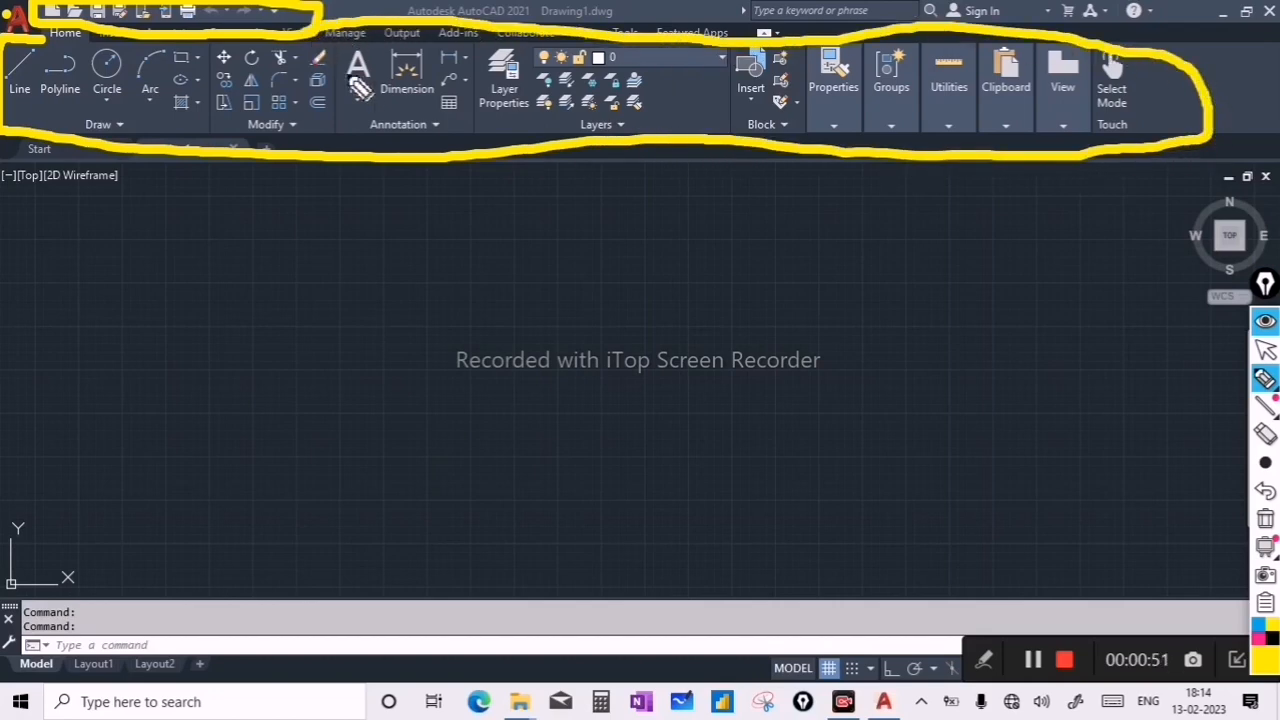
{"action": "mouse_move", "coordinate": [6, 578]}
{"action": "left_mouse_down"}
{"action": "mouse_move", "coordinate": [50, 680]}
{"action": "mouse_move", "coordinate": [400, 695]}
{"action": "mouse_move", "coordinate": [1165, 652]}
{"action": "mouse_move", "coordinate": [1272, 662]}
{"action": "left_mouse_up"}
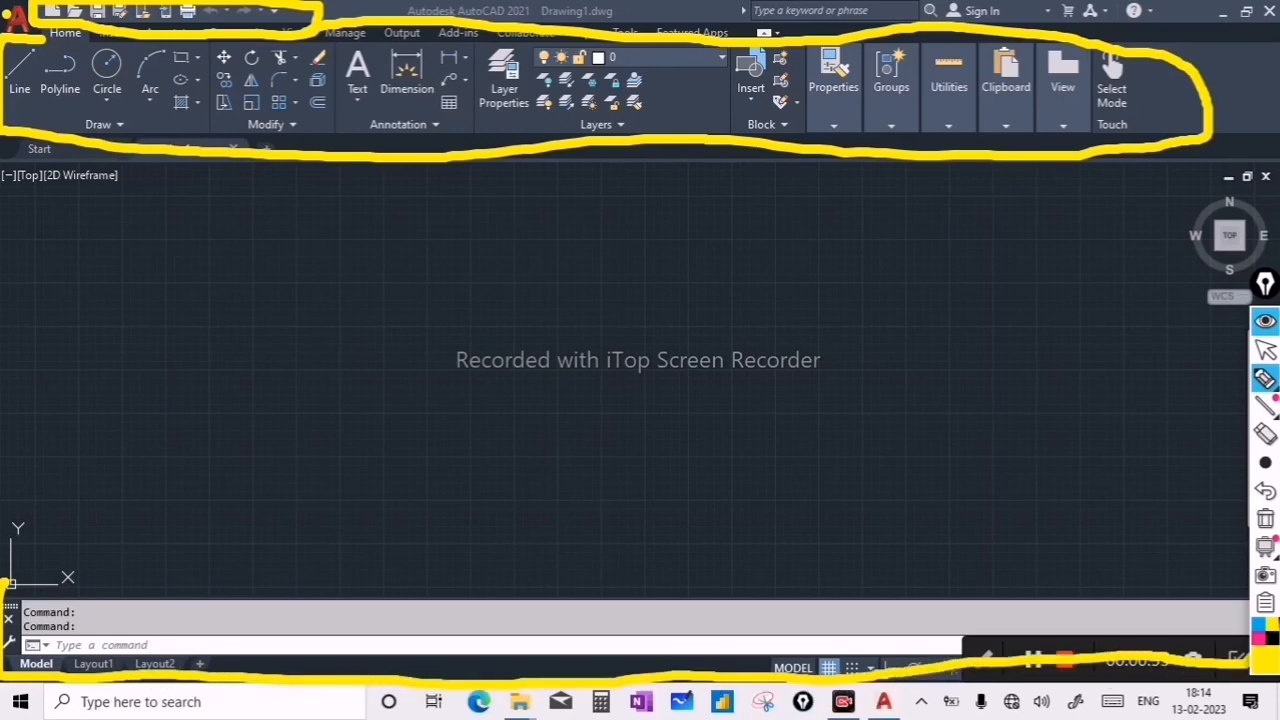
{"action": "mouse_move", "coordinate": [1250, 600]}
{"action": "left_mouse_down"}
{"action": "mouse_move", "coordinate": [289, 575]}
{"action": "mouse_move", "coordinate": [8, 600]}
{"action": "left_mouse_up"}
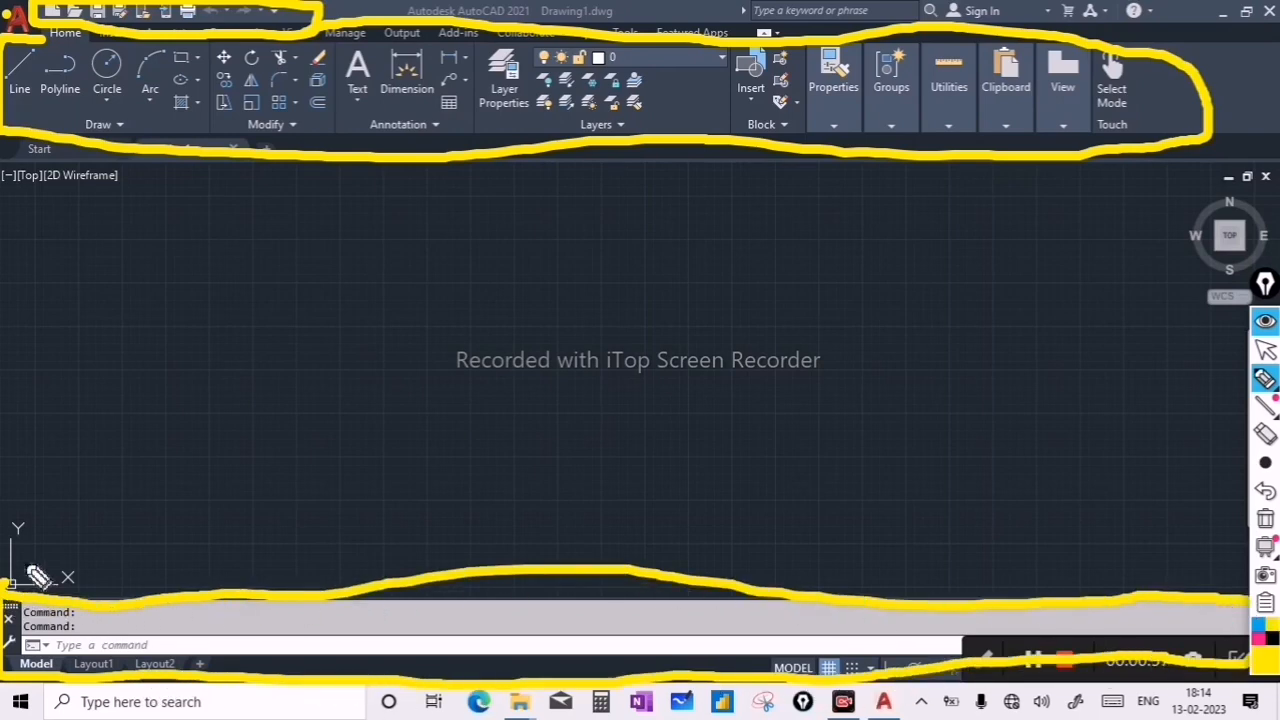
{"action": "left_click_drag", "start_coordinate": [78, 566], "coordinate": [155, 512]}
{"action": "left_click_drag", "start_coordinate": [28, 508], "coordinate": [57, 458]}
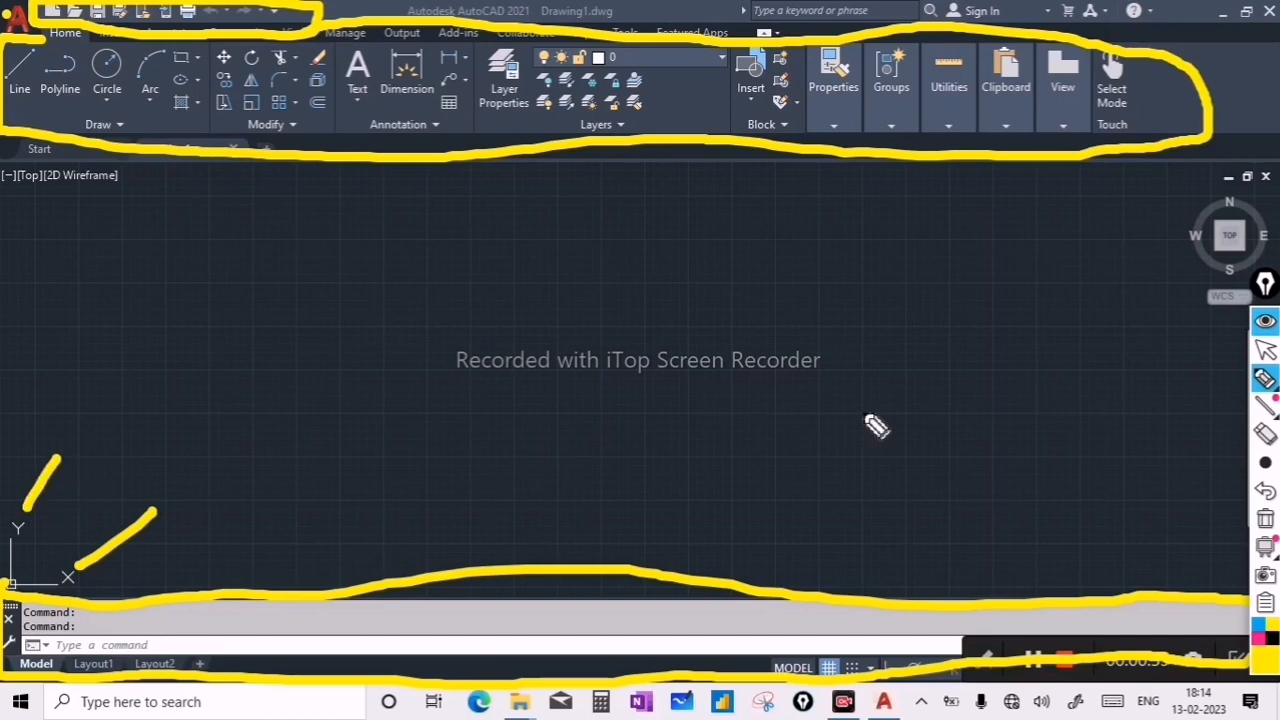
{"action": "mouse_move", "coordinate": [1198, 181]}
{"action": "left_mouse_down"}
{"action": "mouse_move", "coordinate": [1175, 188]}
{"action": "mouse_move", "coordinate": [1238, 312]}
{"action": "mouse_move", "coordinate": [1276, 210]}
{"action": "mouse_move", "coordinate": [1200, 177]}
{"action": "mouse_move", "coordinate": [1186, 186]}
{"action": "left_mouse_up"}
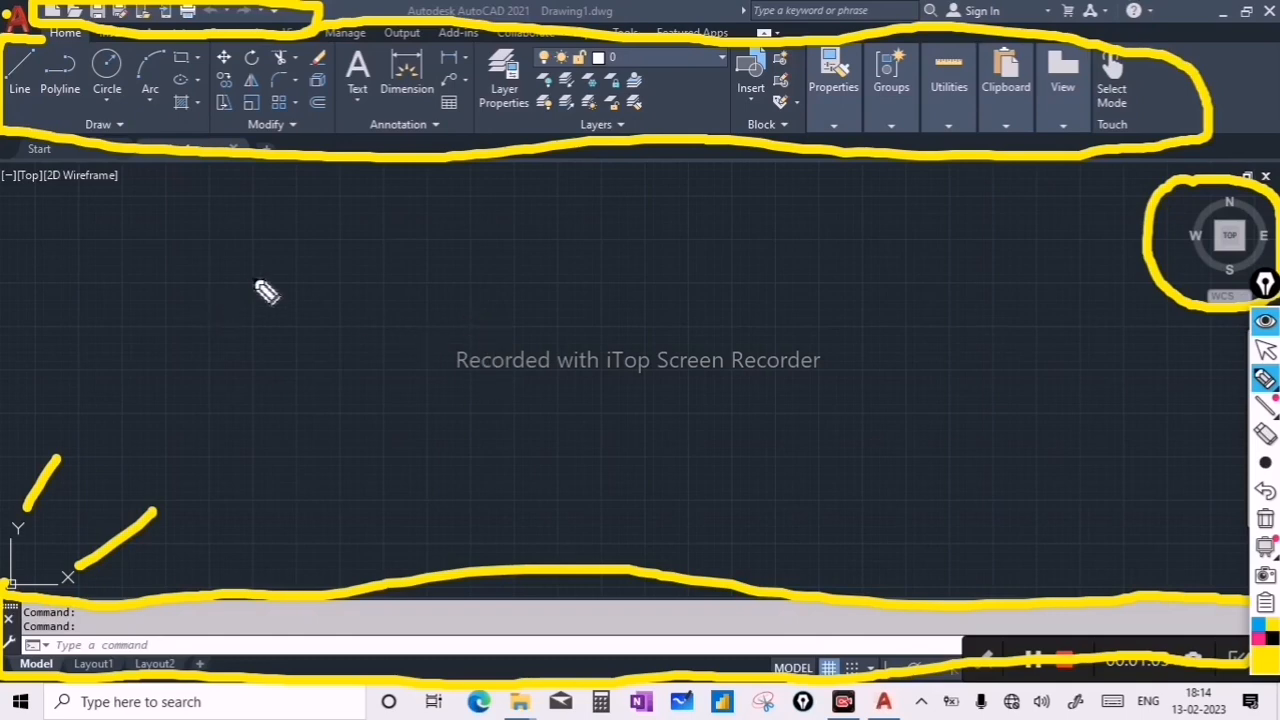
{"action": "mouse_move", "coordinate": [228, 308]}
{"action": "left_mouse_down"}
{"action": "mouse_move", "coordinate": [276, 331]}
{"action": "mouse_move", "coordinate": [551, 348]}
{"action": "mouse_move", "coordinate": [606, 385]}
{"action": "left_mouse_up"}
{"action": "key", "text": "ctrl+shift+7"}
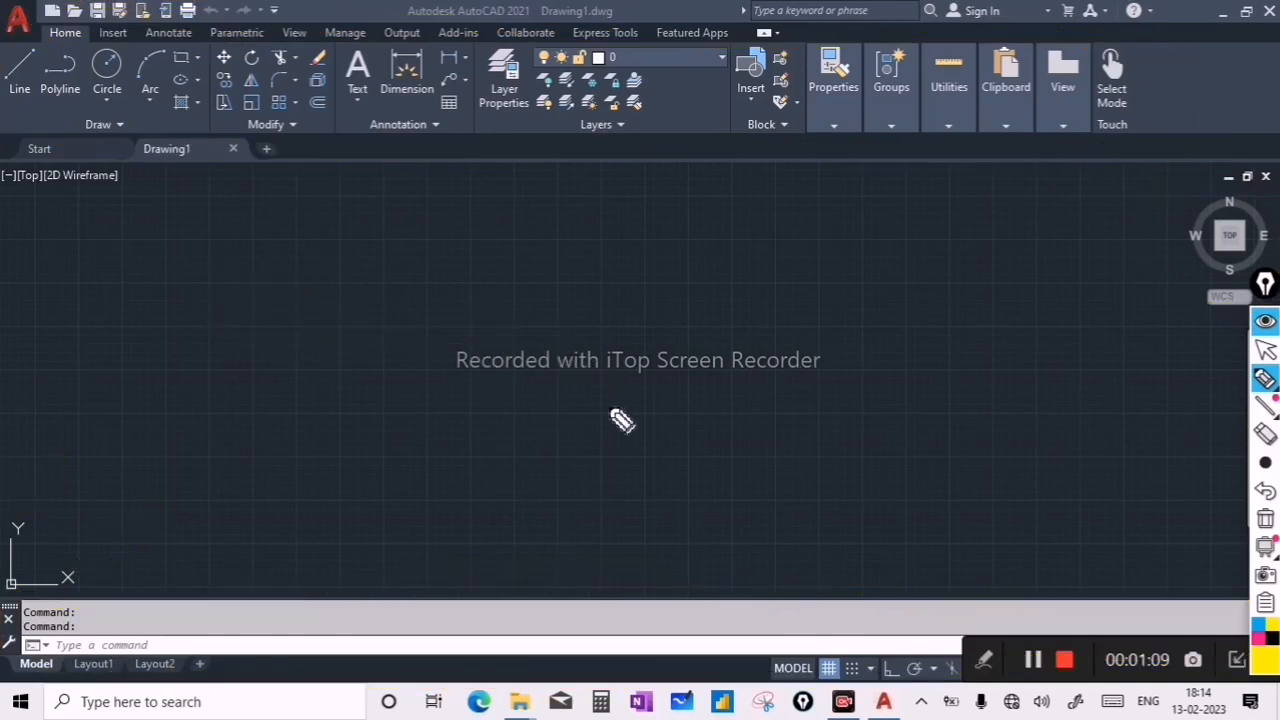
- Set the length precision to 0.00 in the drawing units, keeping the Decimal type and Millimeters
{"action": "left_click", "coordinate": [1266, 348]}
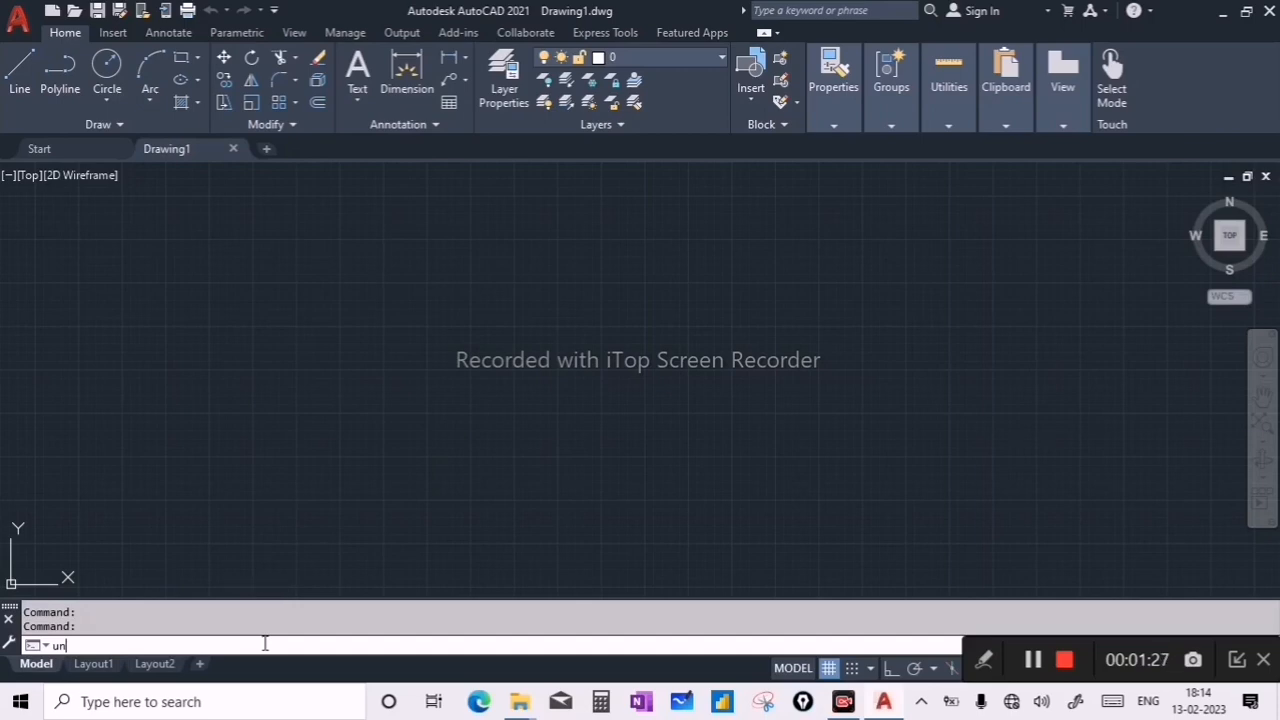
{"action": "key", "text": "Return"}
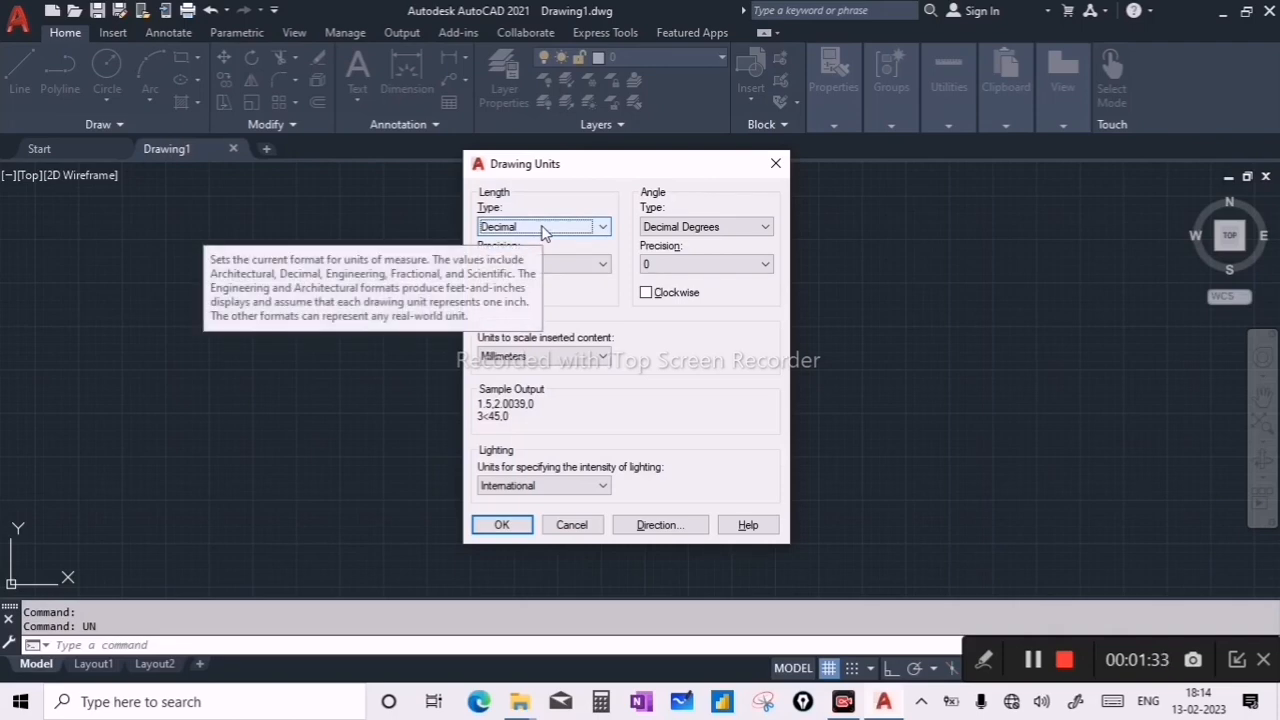
{"action": "left_click", "coordinate": [590, 265]}
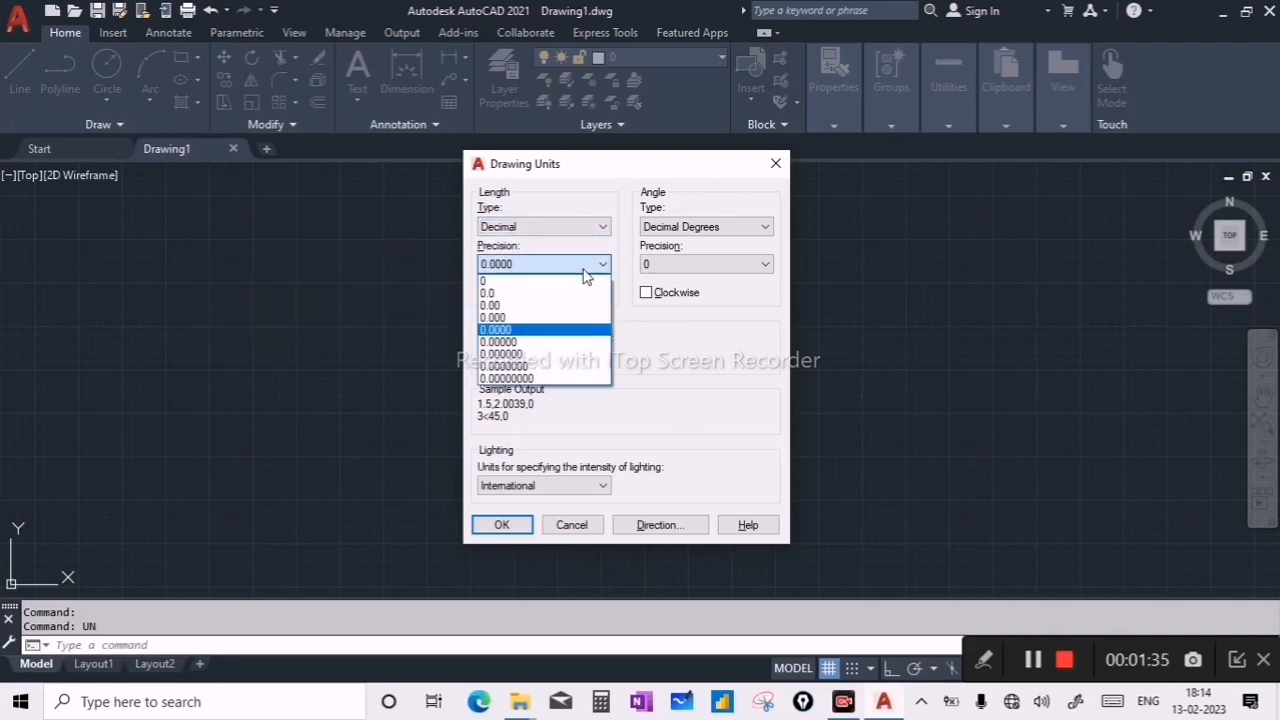
{"action": "left_click", "coordinate": [524, 317]}
{"action": "left_click", "coordinate": [524, 264]}
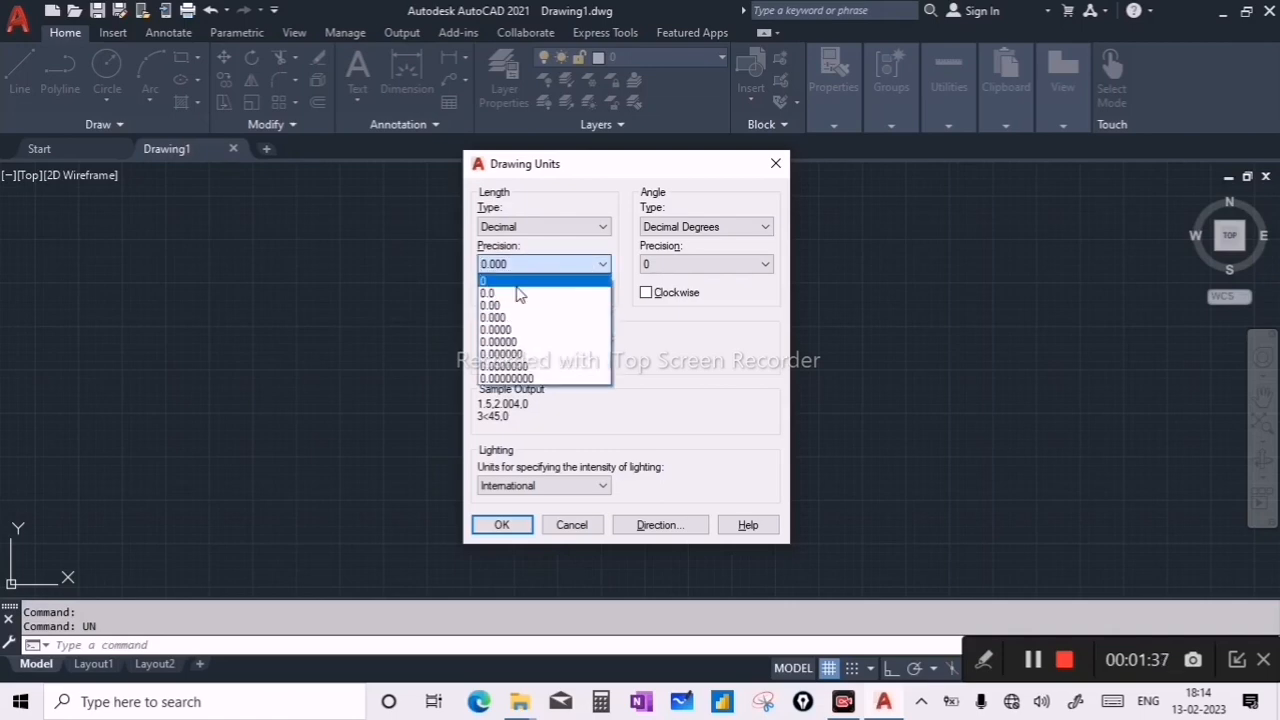
{"action": "left_click", "coordinate": [519, 305]}
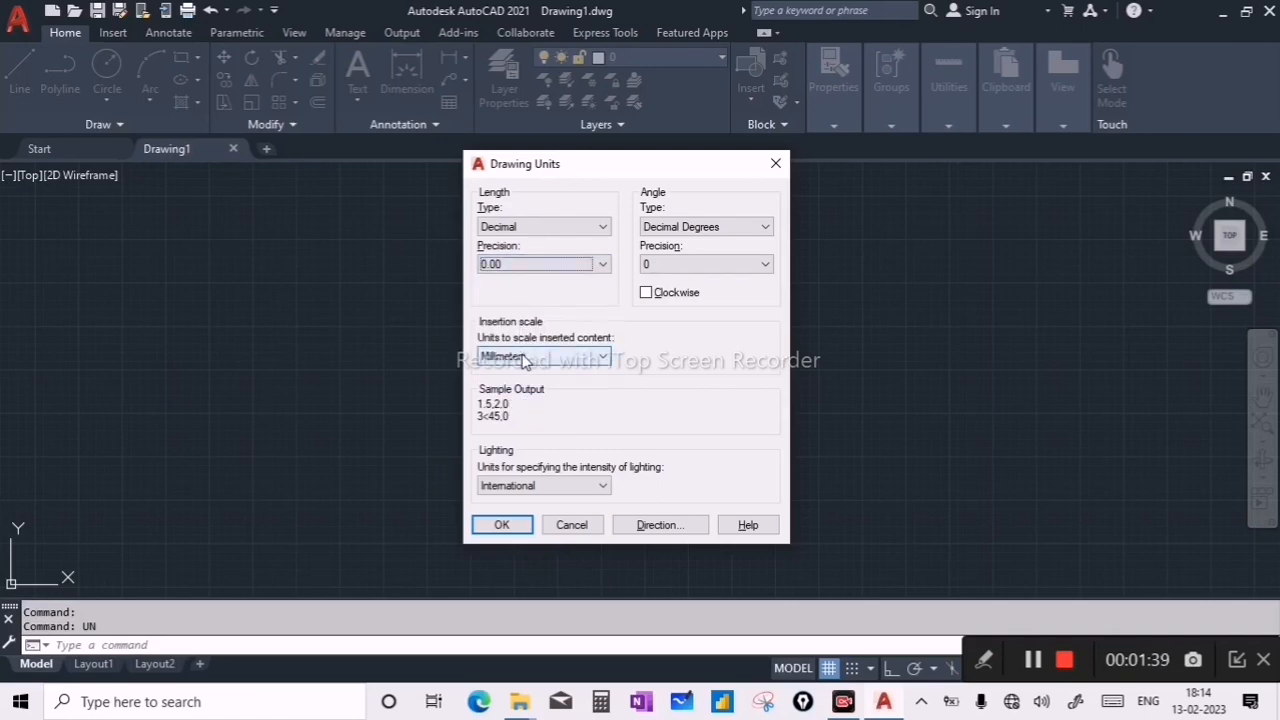
{"action": "left_click", "coordinate": [490, 527]}
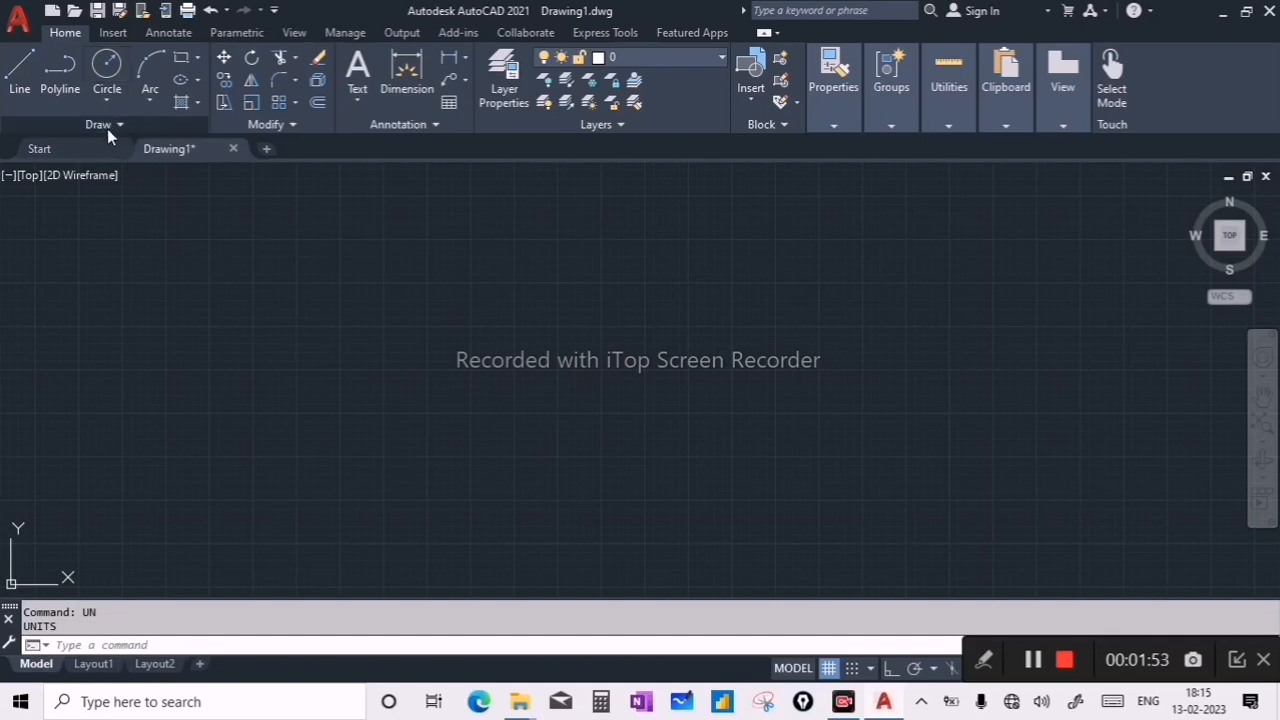
- Draw a 200 mm horizontal line from the origin 0,0 along the positive X direction with Ortho switched on
{"action": "left_click", "coordinate": [1233, 236]}
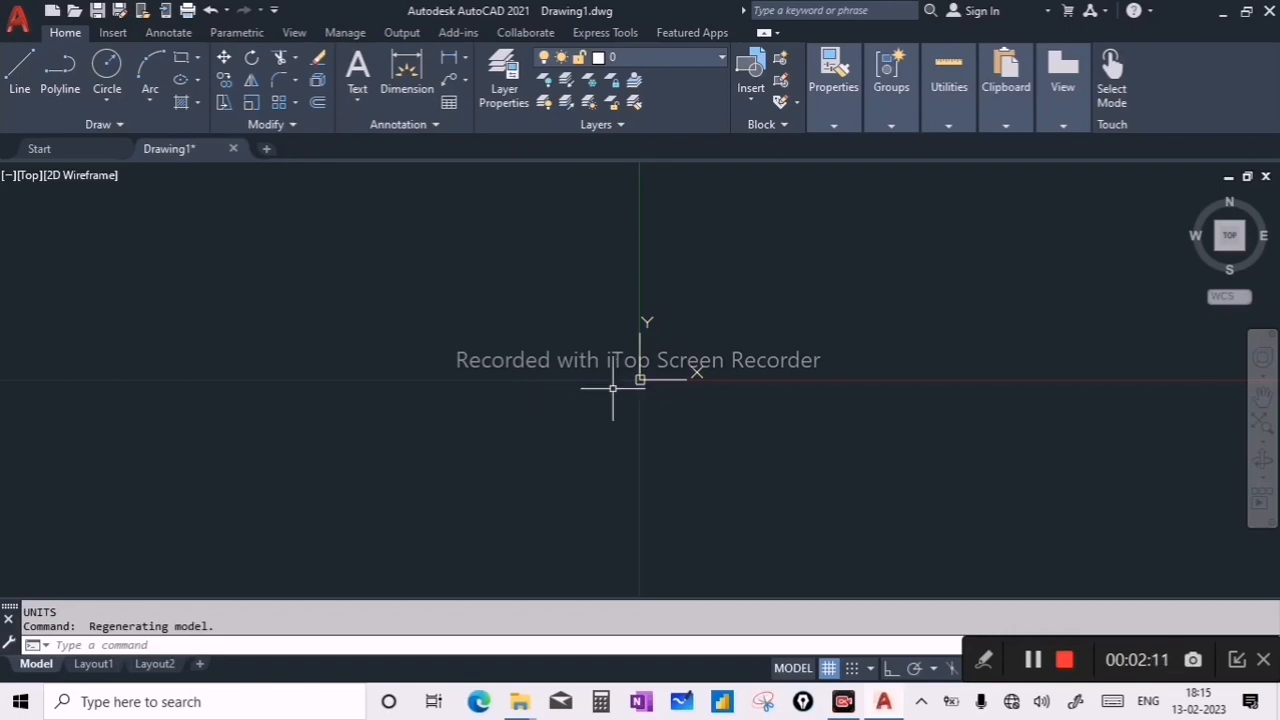
{"action": "type", "text": "l"}
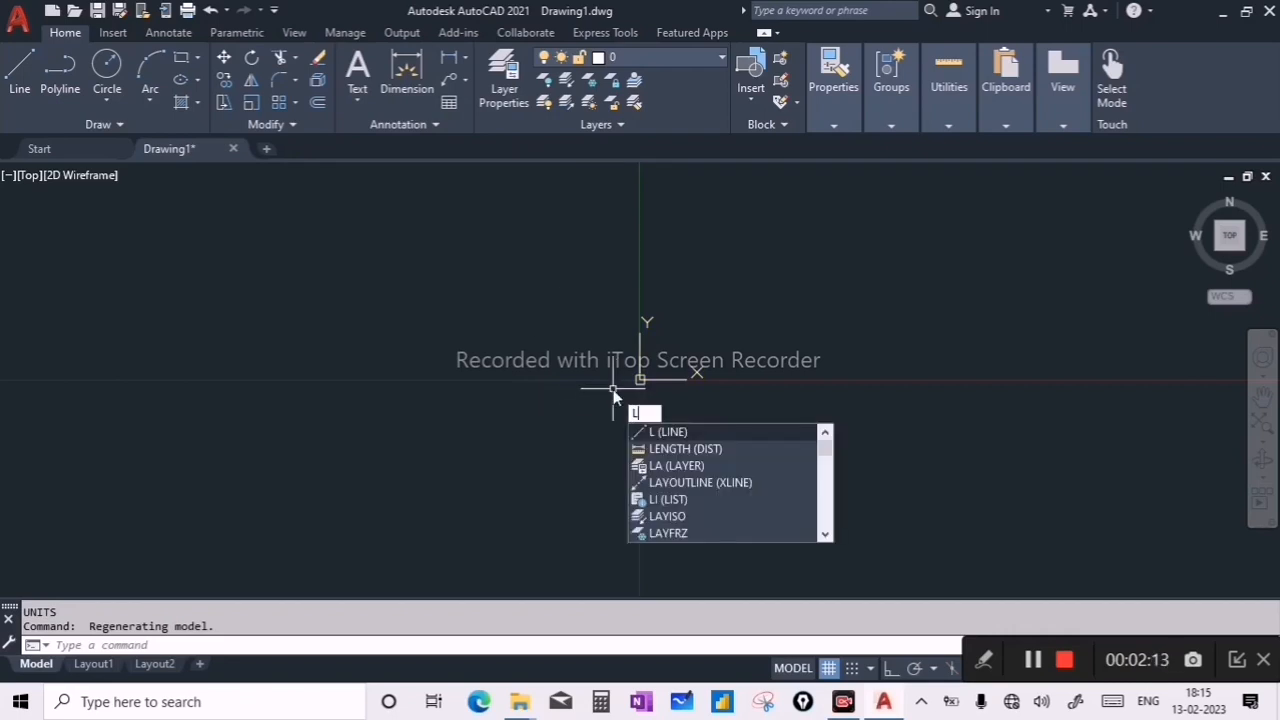
{"action": "key", "text": "Return"}
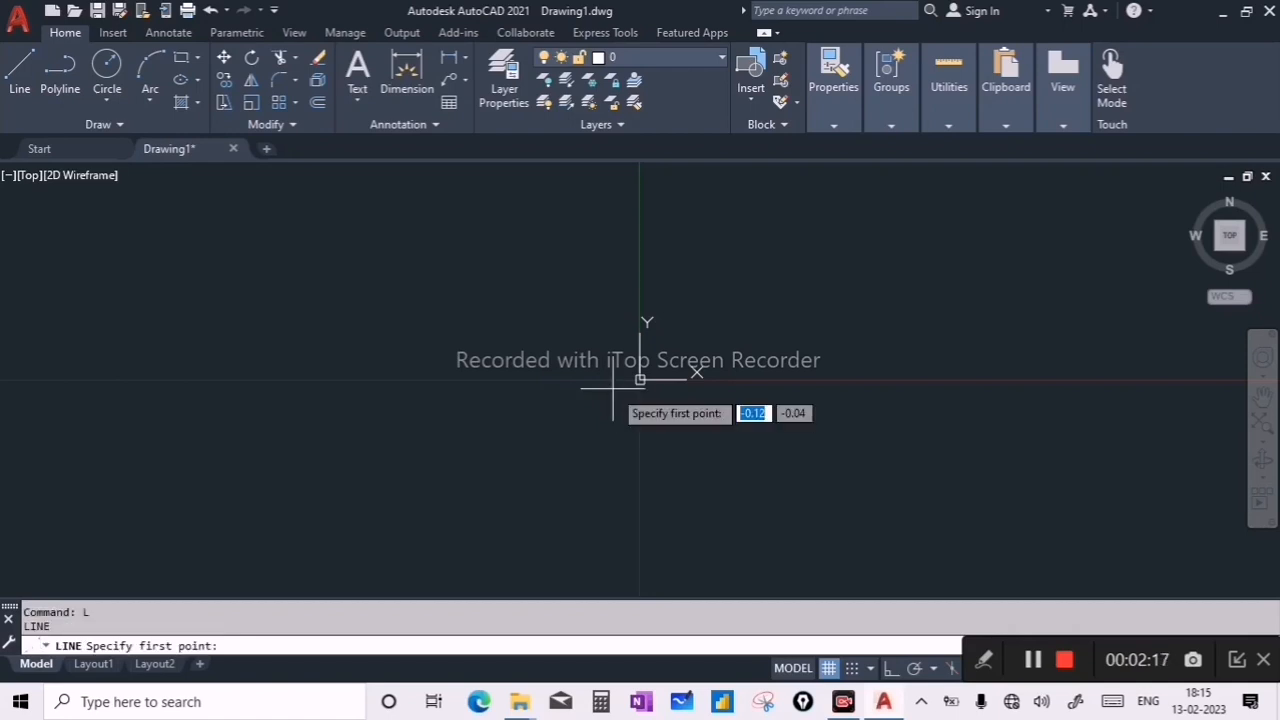
{"action": "type", "text": "0"}
{"action": "key", "text": "Tab"}
{"action": "type", "text": "0"}
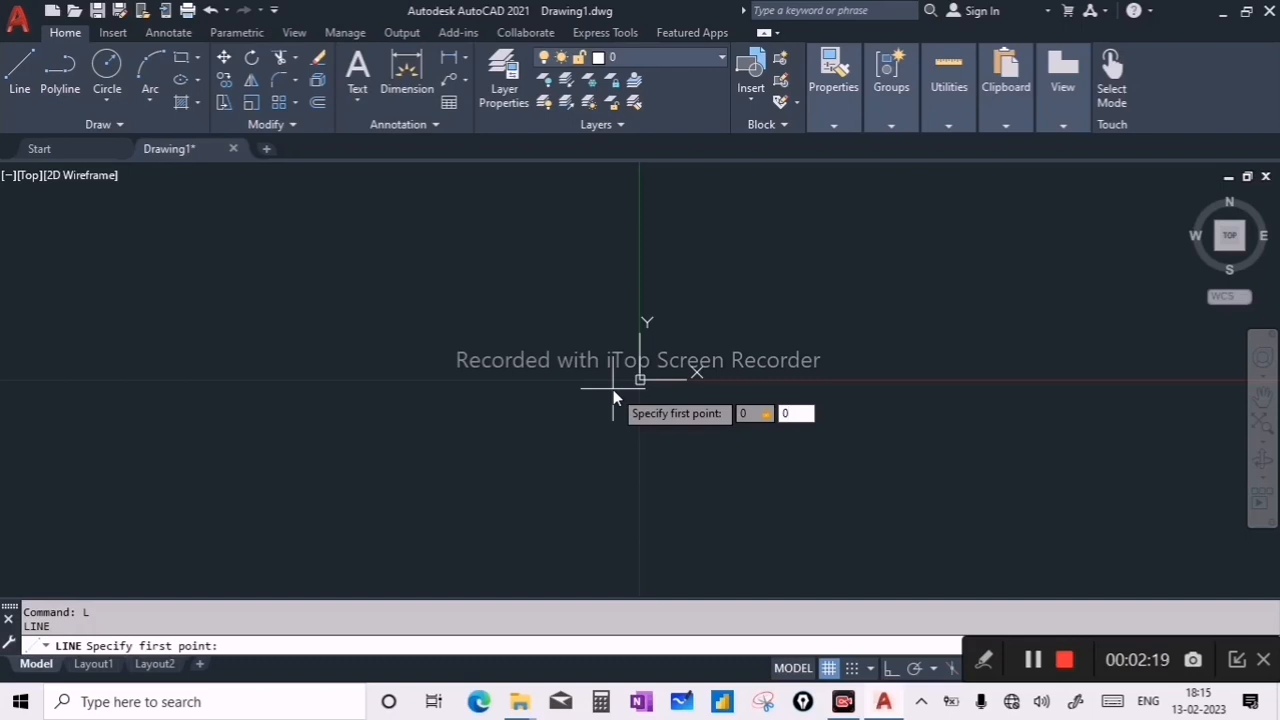
{"action": "key", "text": "Return"}
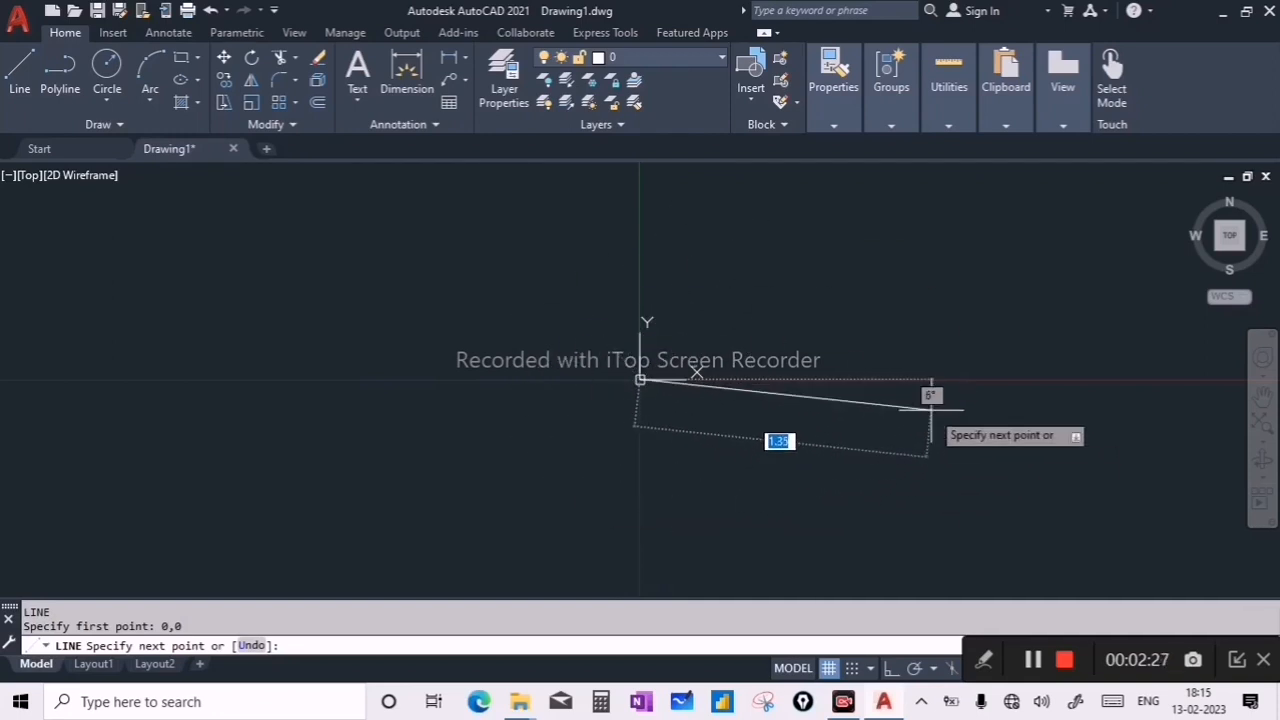
{"action": "key", "text": "F8"}
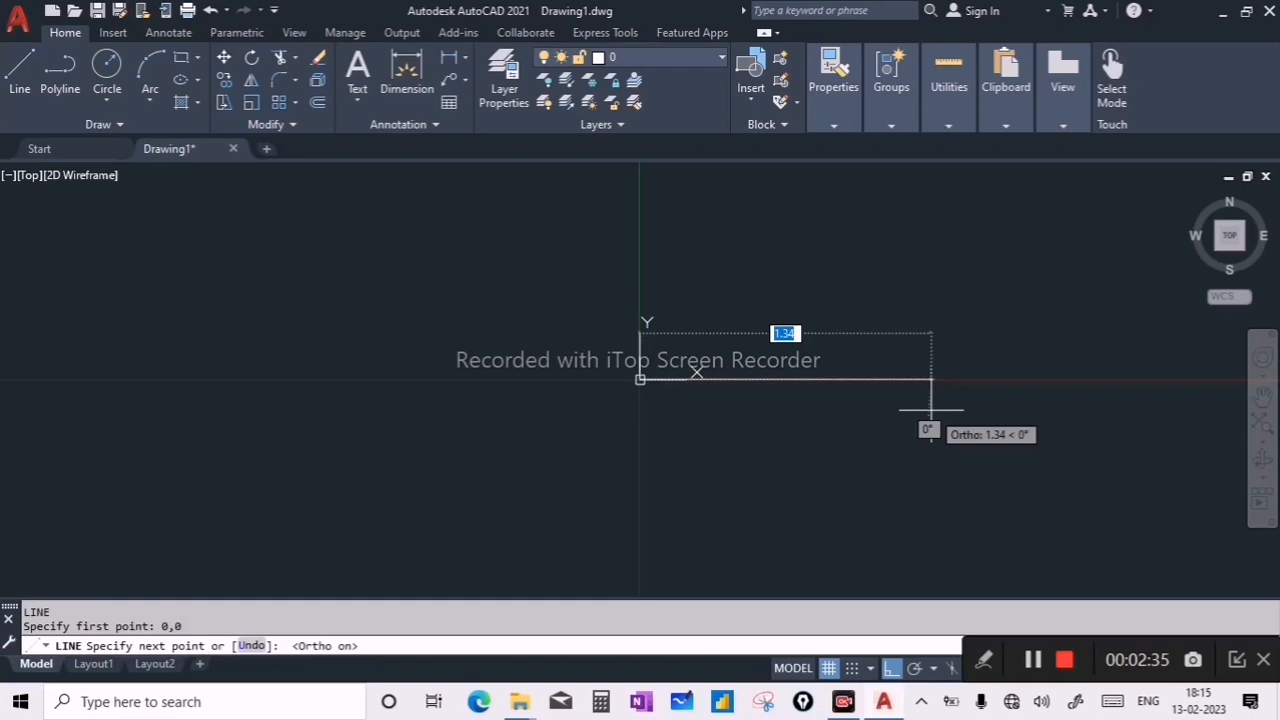
{"action": "type", "text": "200"}
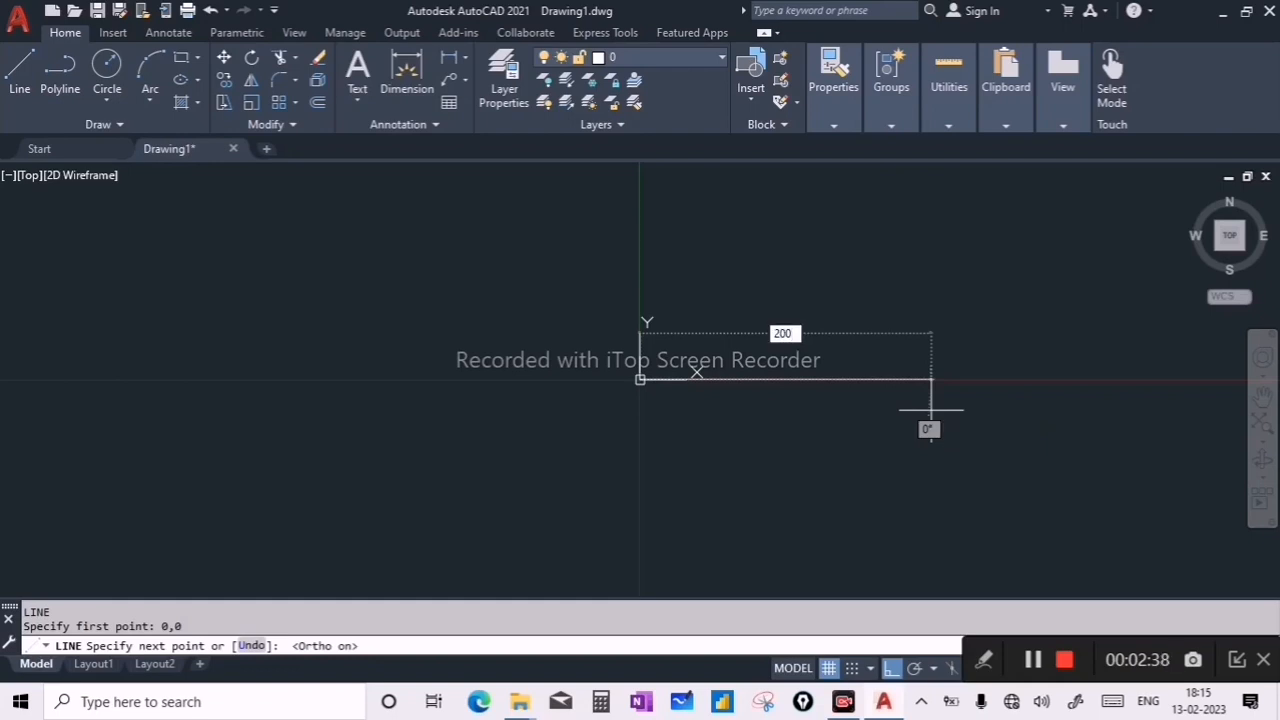
{"action": "key", "text": "Return"}
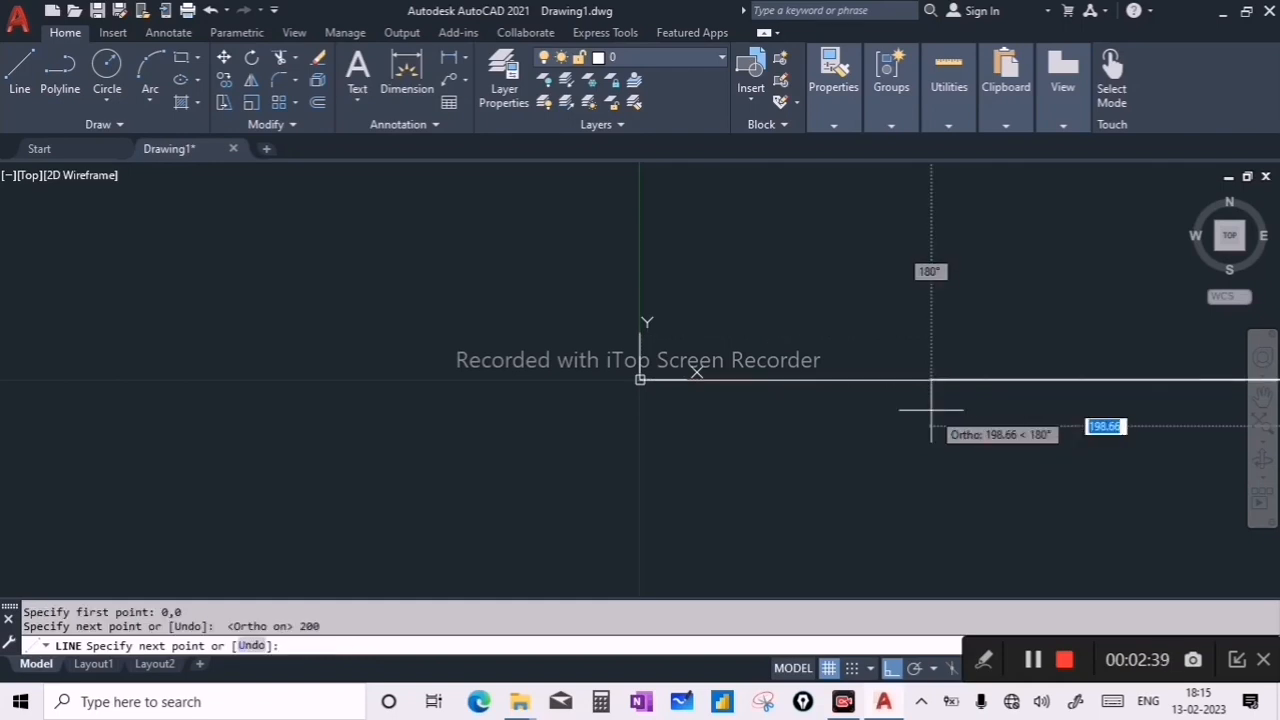
- Continue the line with a 150 mm vertical segment upward from the end of the horizontal line
{"action": "left_click", "coordinate": [1231, 238]}
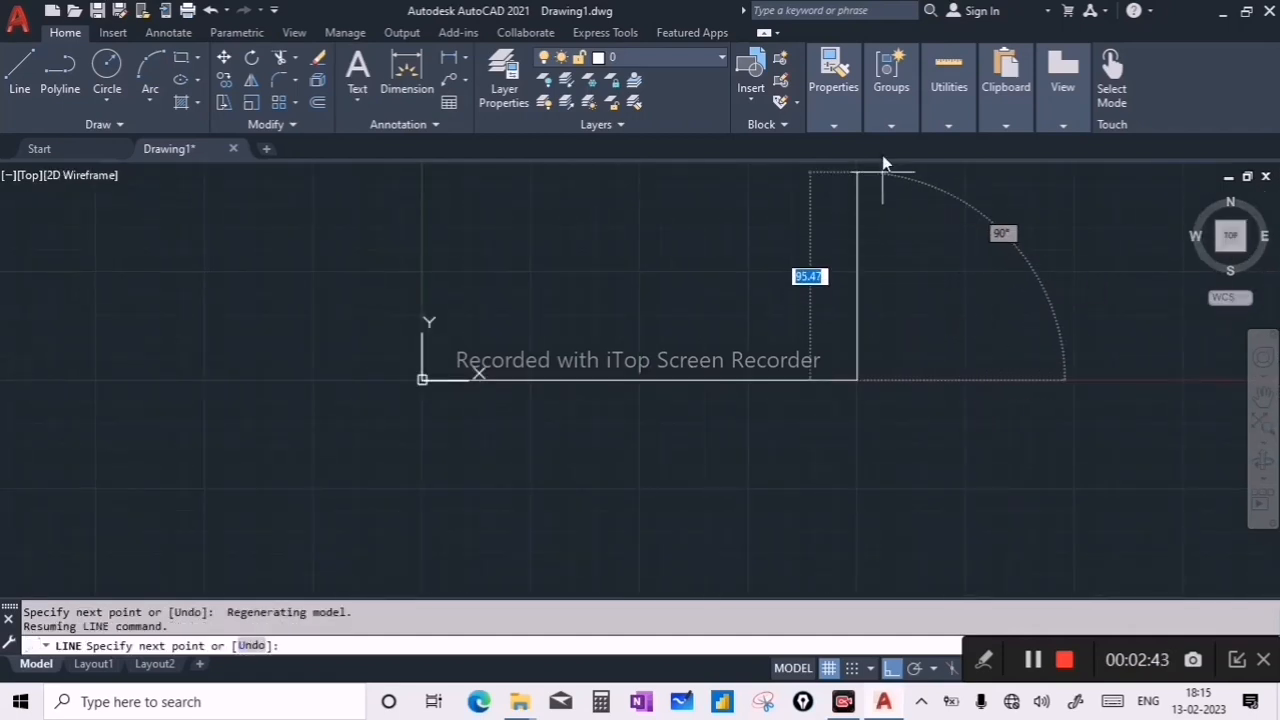
{"action": "type", "text": "150"}
{"action": "key", "text": "Return"}
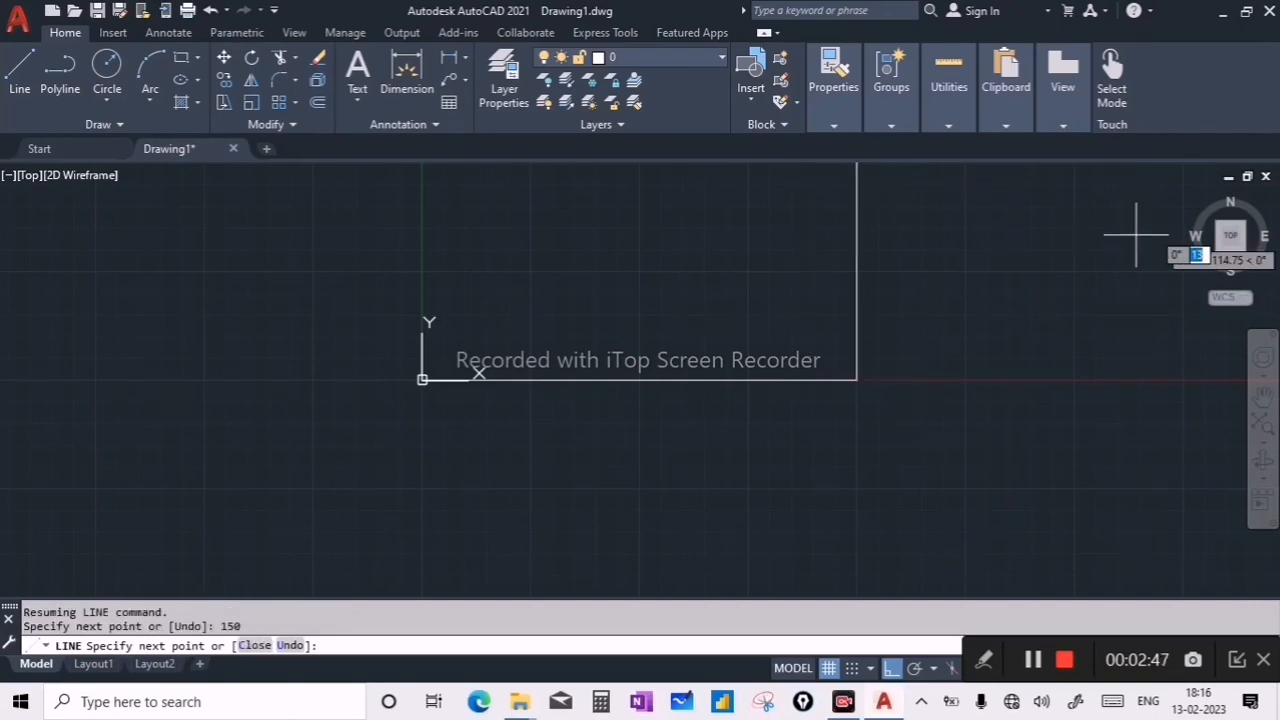
- Complete the rectangle with a 200 mm segment along negative X and a 150 mm segment down to the origin
{"action": "left_click", "coordinate": [1243, 236]}
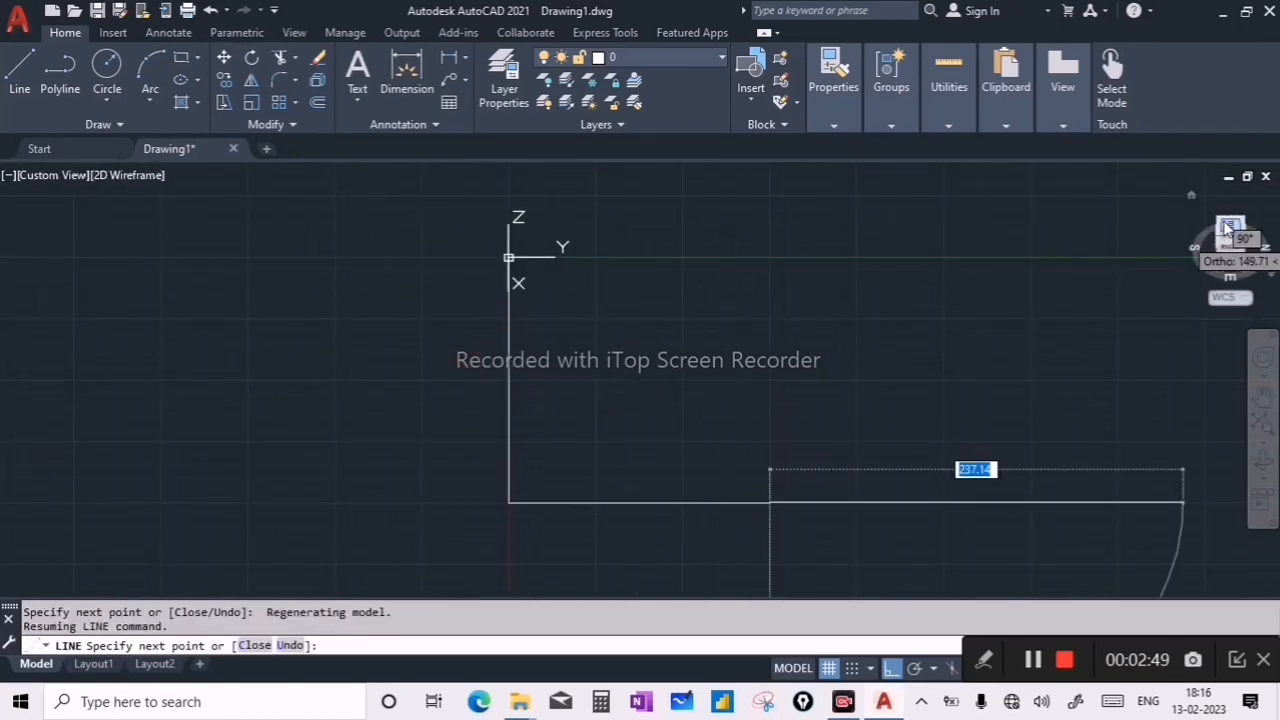
{"action": "left_click", "coordinate": [1228, 229]}
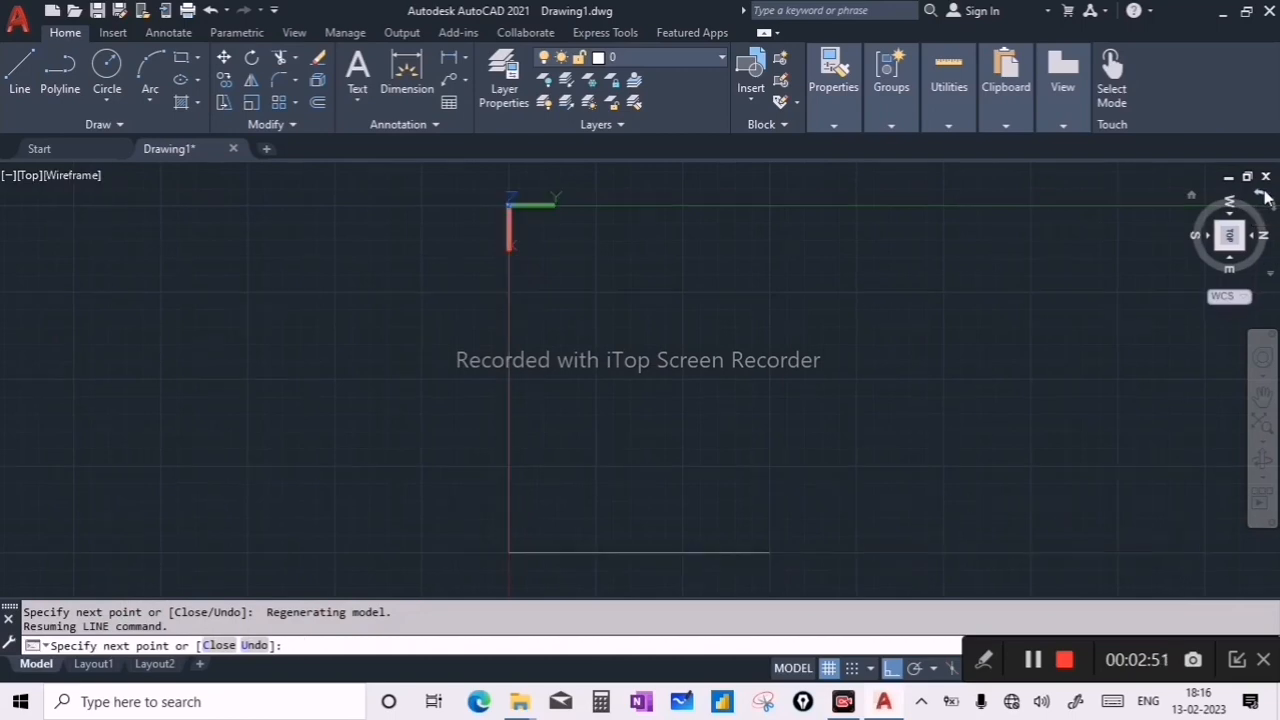
{"action": "left_click", "coordinate": [1263, 212]}
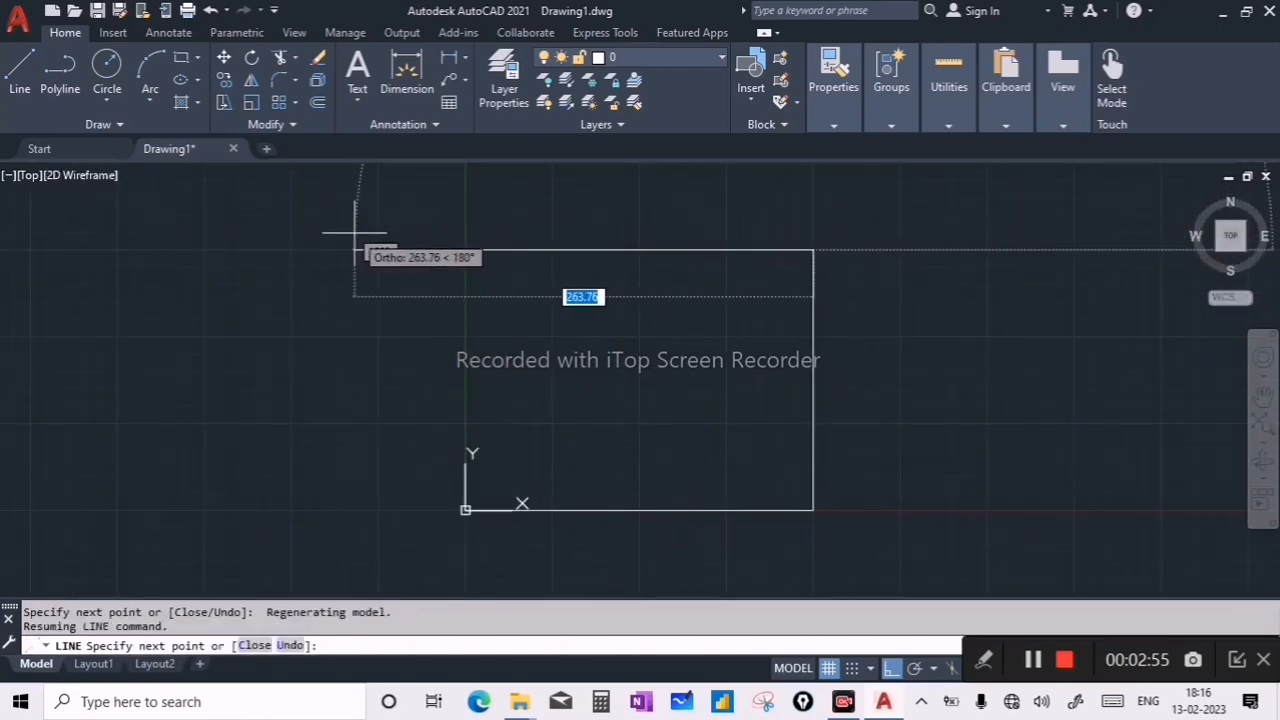
{"action": "type", "text": "200"}
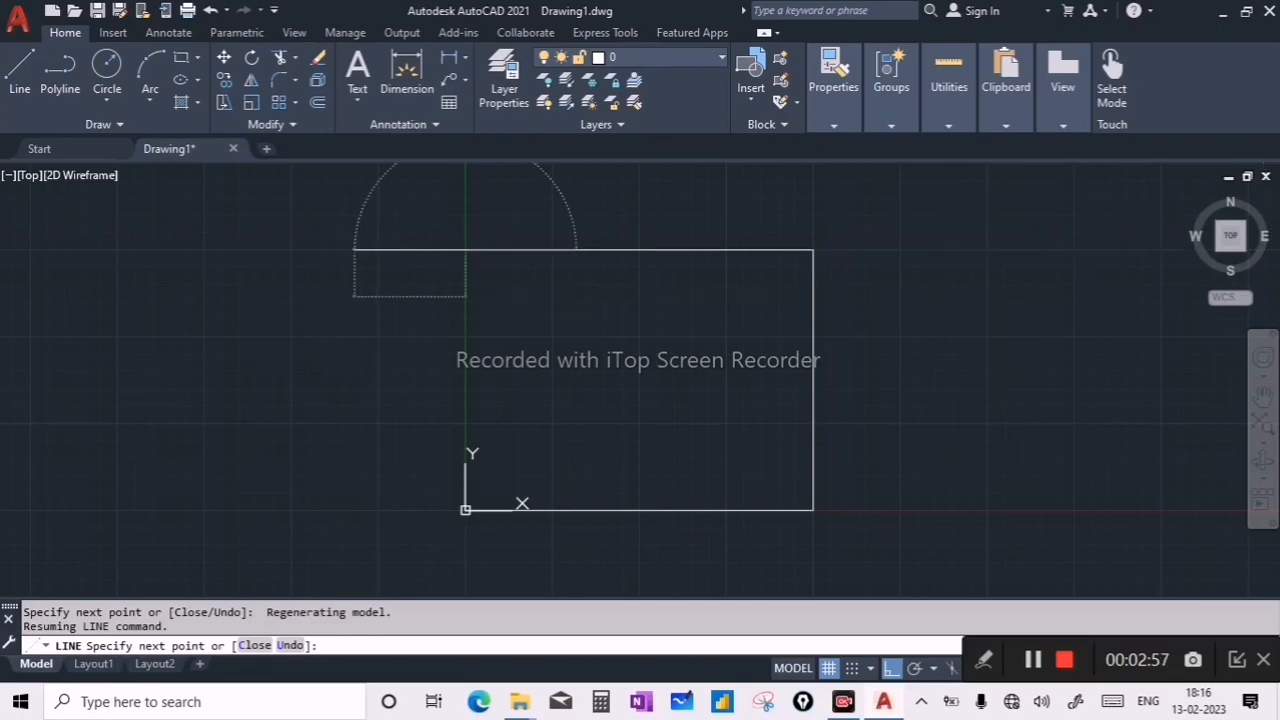
{"action": "key", "text": "Return"}
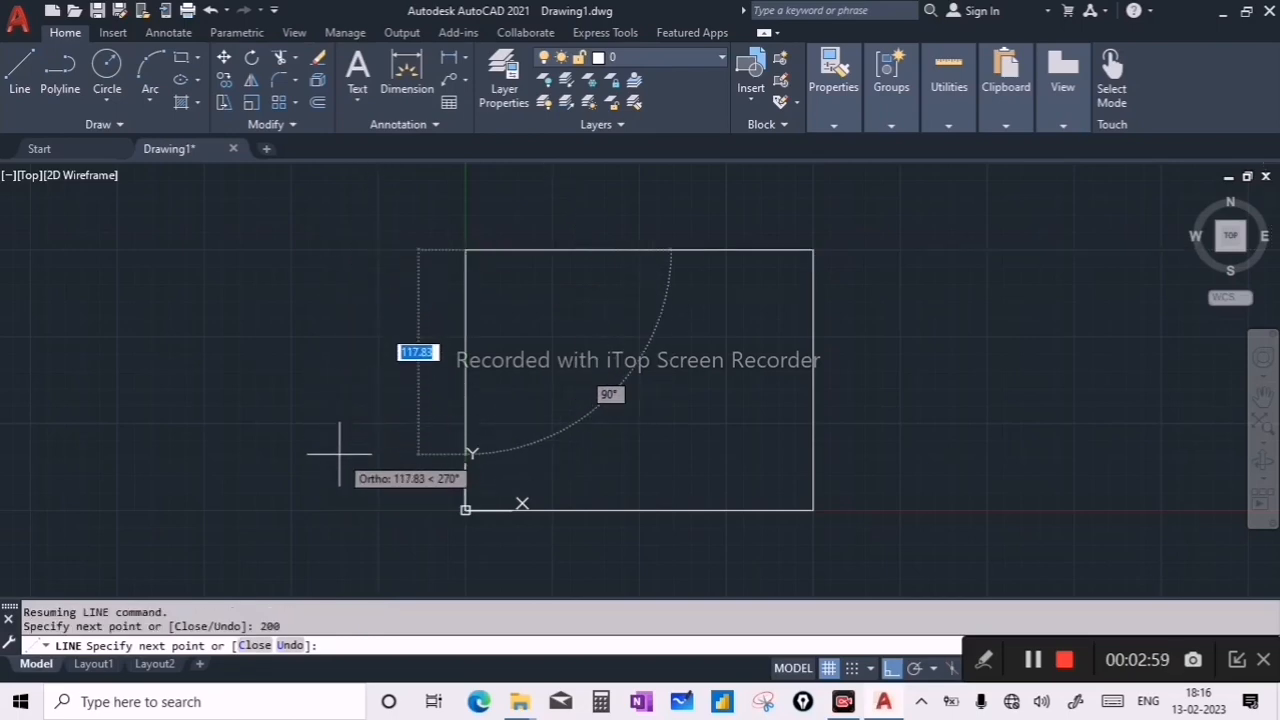
{"action": "type", "text": "1"}
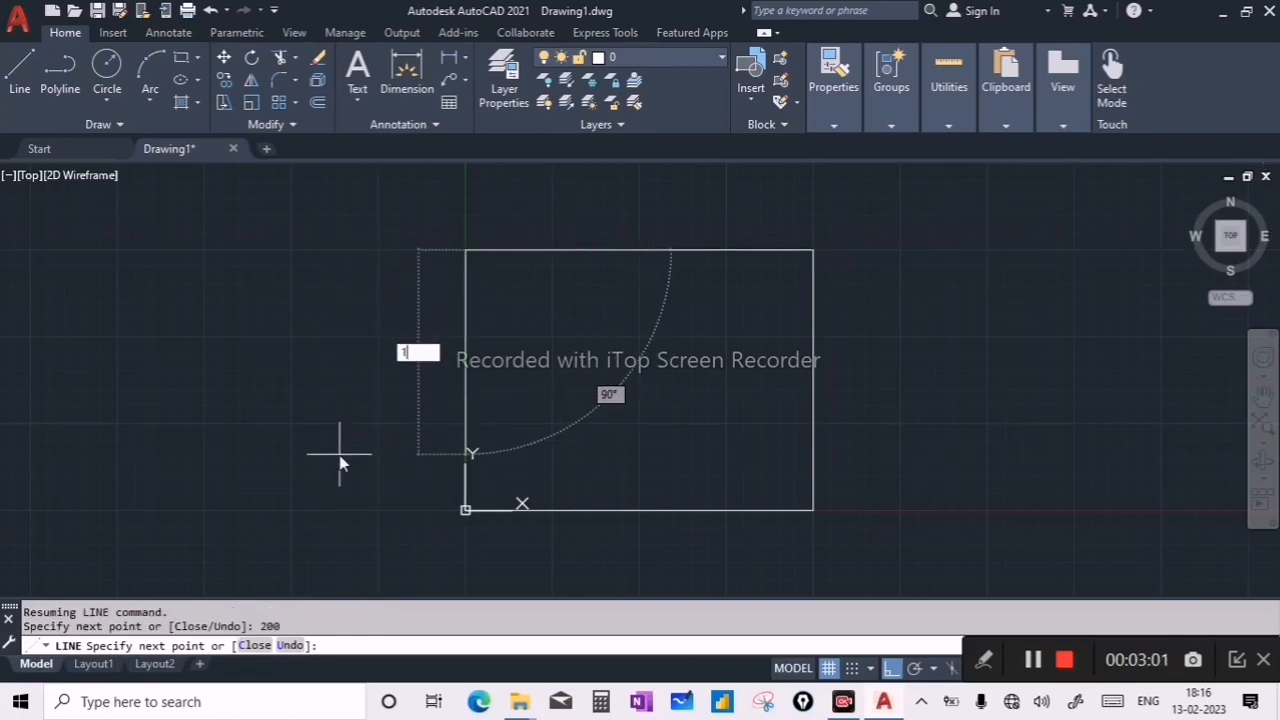
{"action": "key", "text": "Return"}
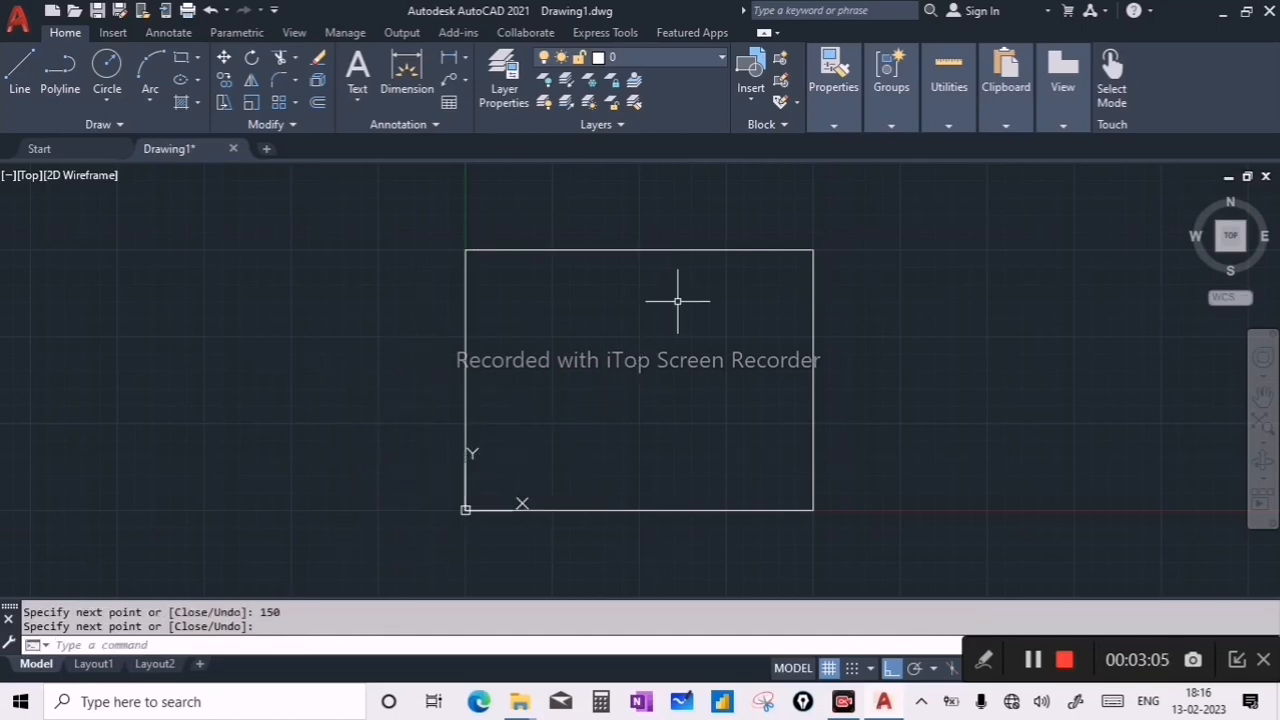
- Start a polyline to the right of the rectangle, level with its base, with a 200 mm segment along positive X and 150 mm upward
{"action": "mouse_move", "coordinate": [709, 390]}
{"action": "middle_mouse_down"}
{"action": "mouse_move", "coordinate": [514, 386]}
{"action": "mouse_move", "coordinate": [323, 406]}
{"action": "middle_mouse_up"}
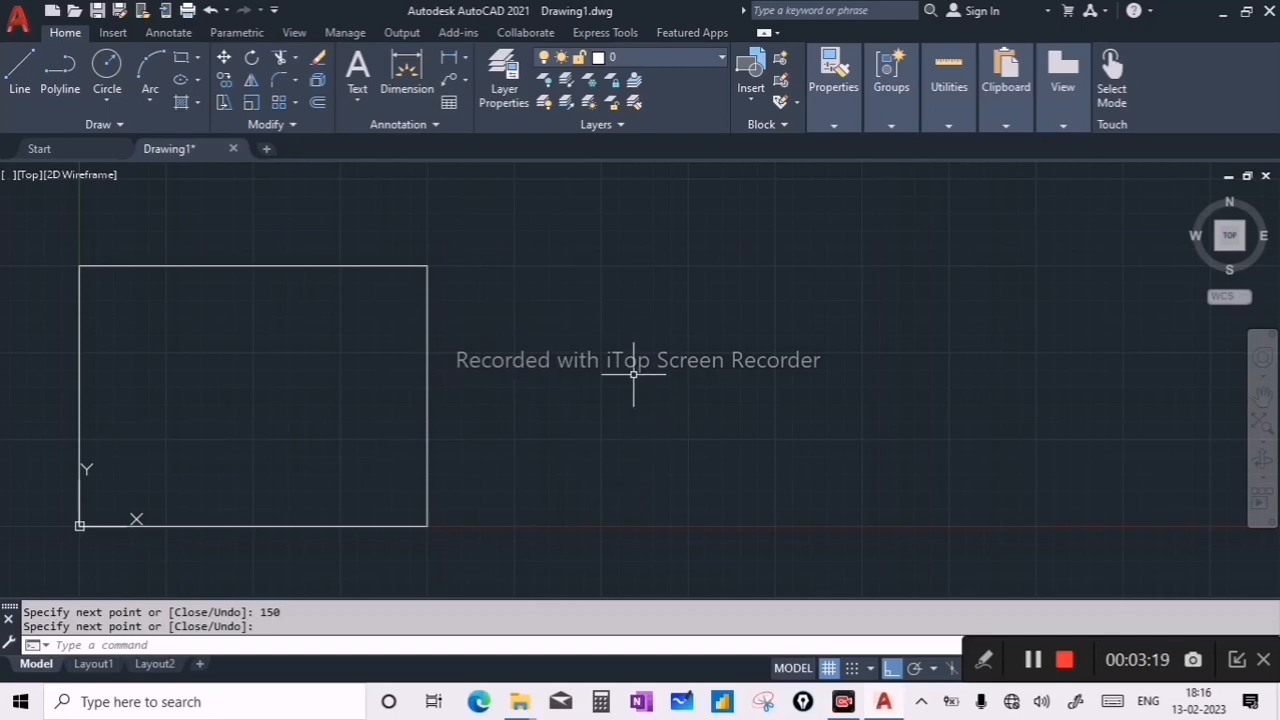
{"action": "type", "text": "PL"}
{"action": "key", "text": "Return"}
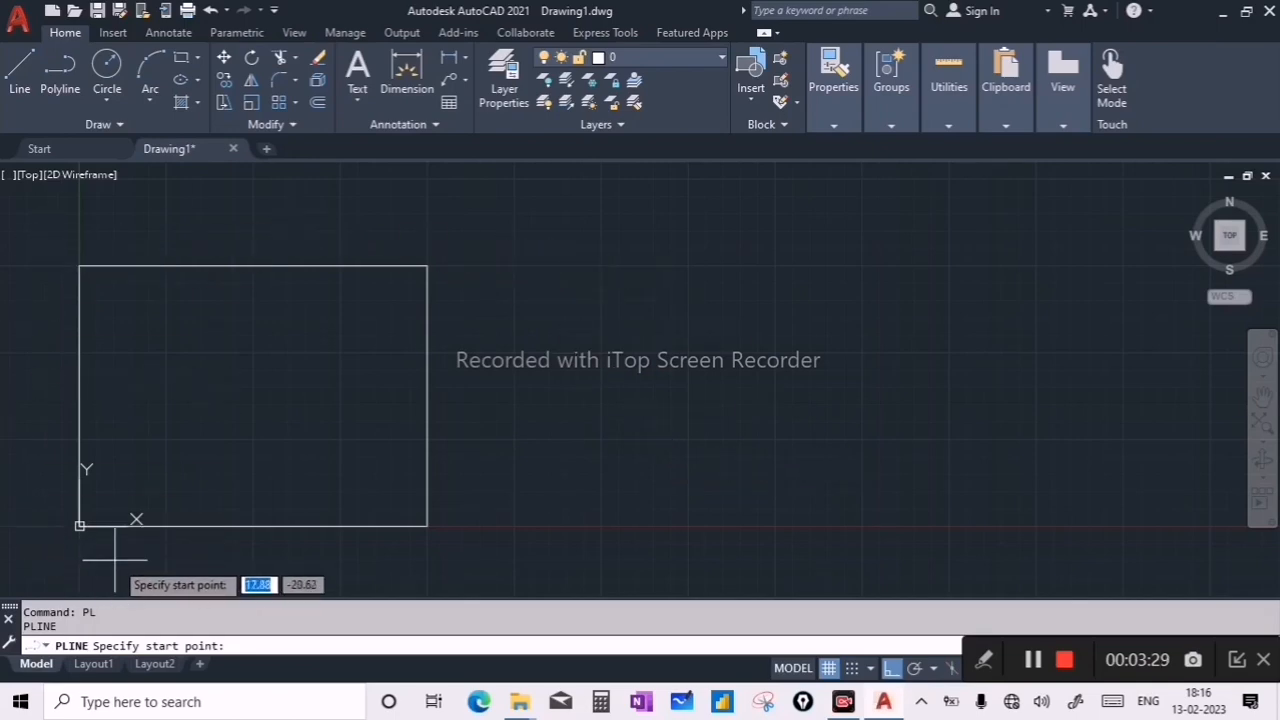
{"action": "left_click", "coordinate": [517, 525]}
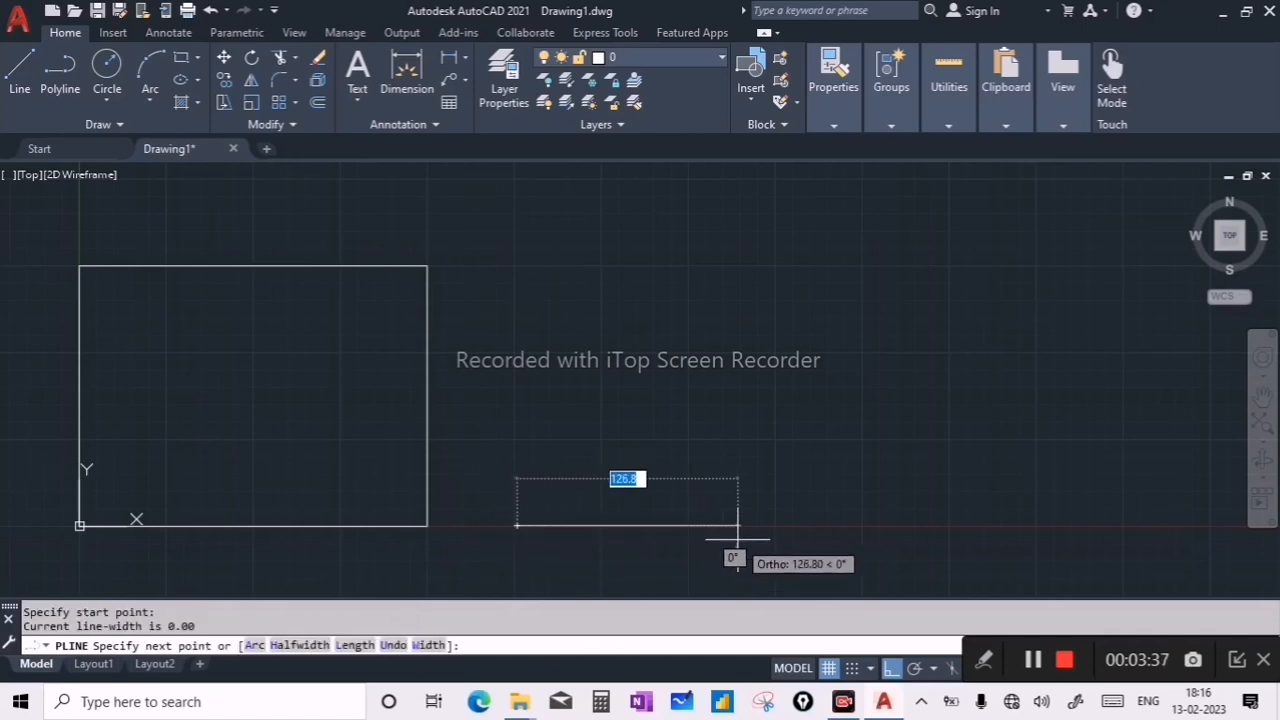
{"action": "type", "text": "200"}
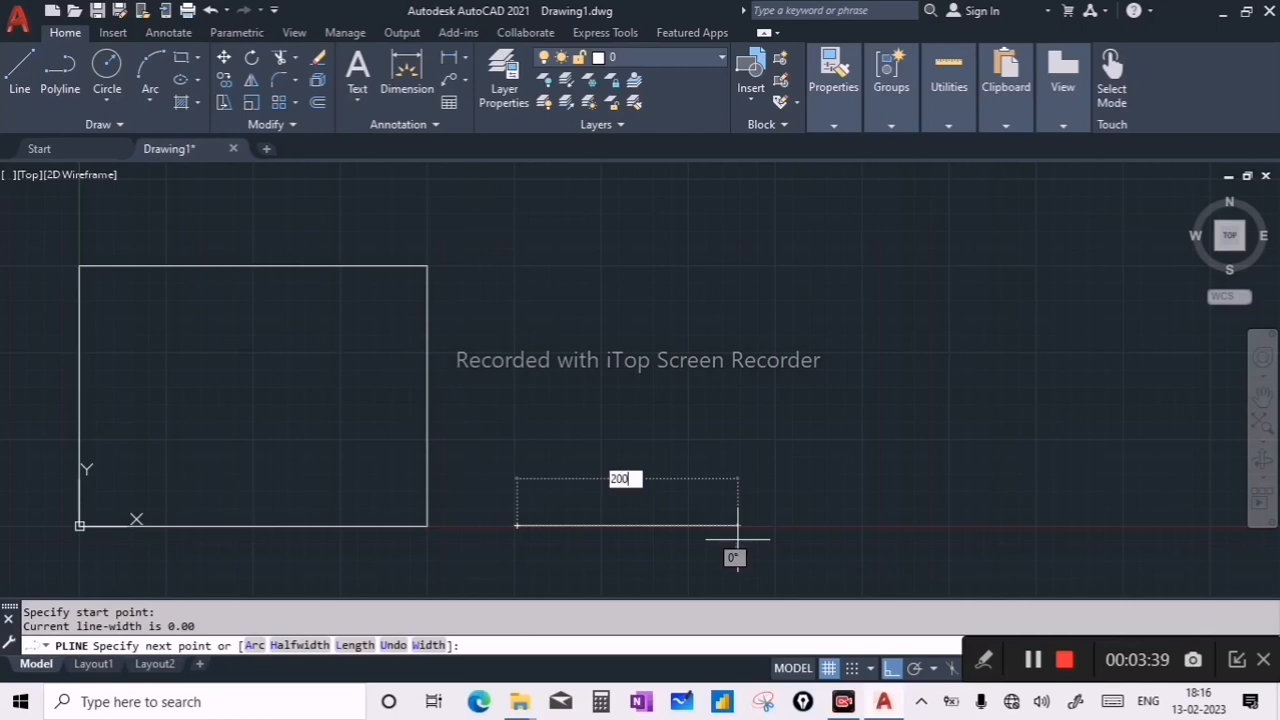
{"action": "key", "text": "Return"}
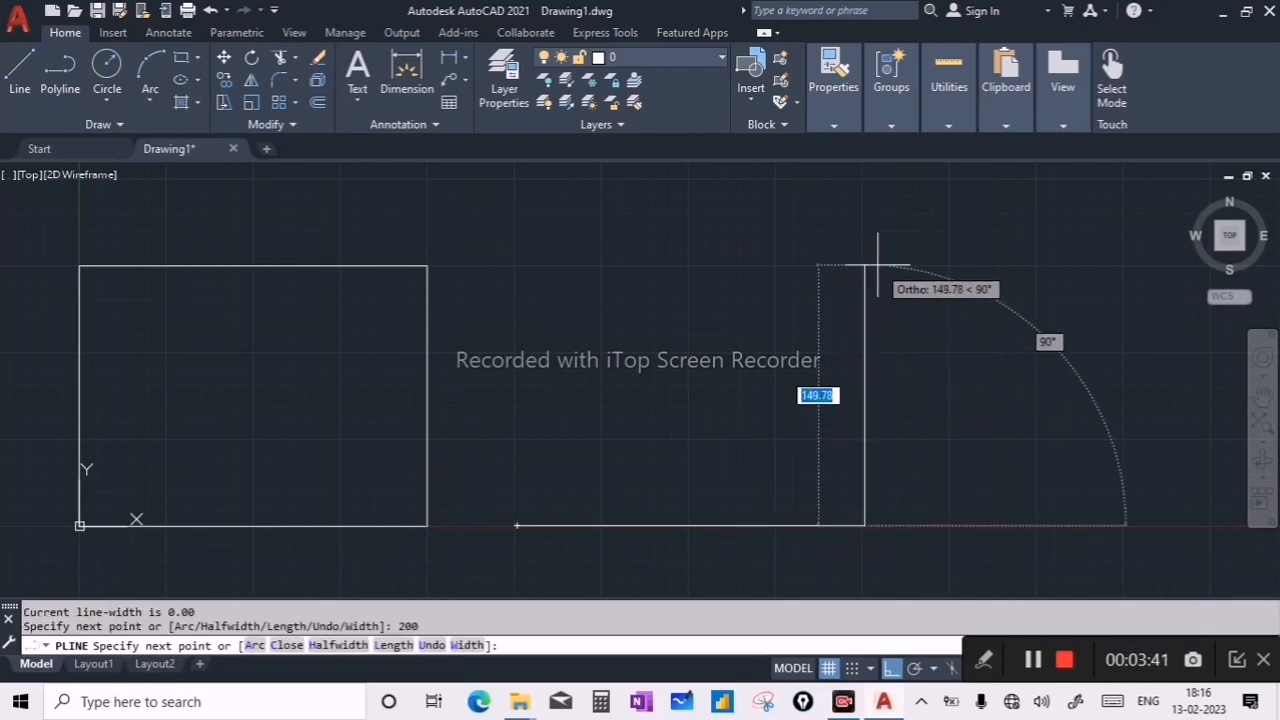
{"action": "type", "text": "150"}
{"action": "key", "text": "Return"}
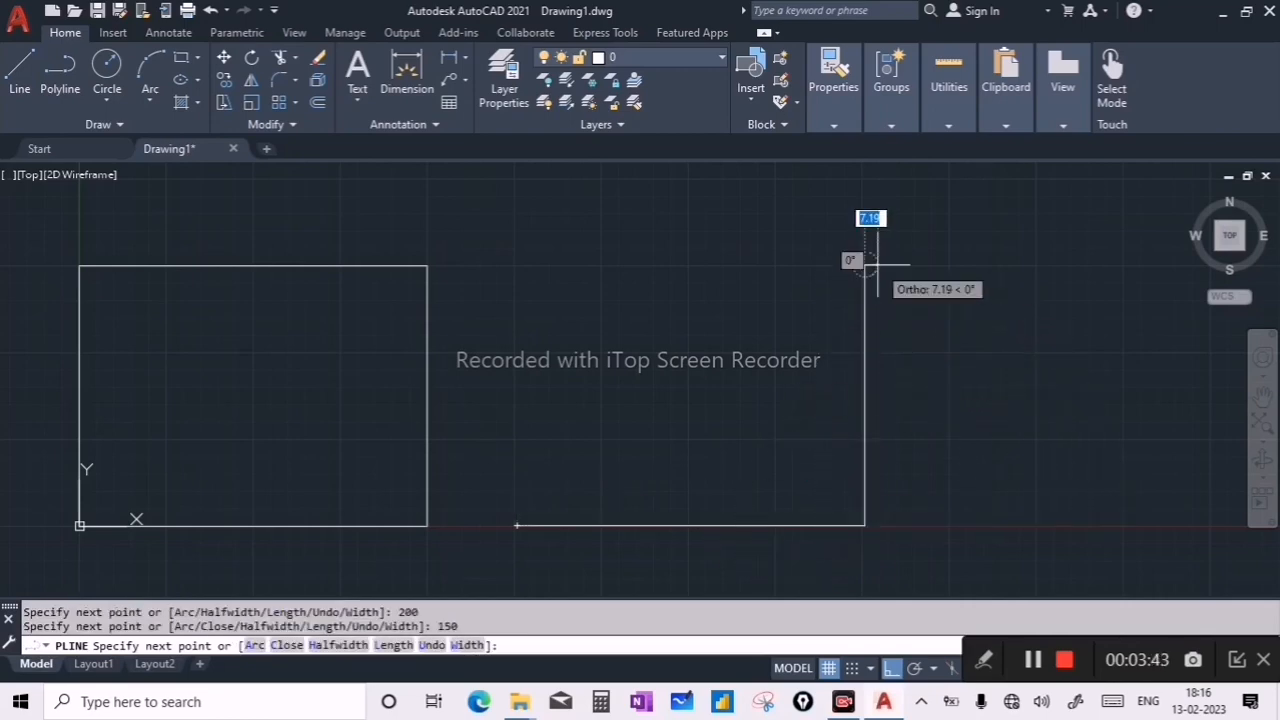
- Complete the polyline rectangle with a 200 mm segment along negative X and a 150 mm segment down to its start point
{"action": "type", "text": "200"}
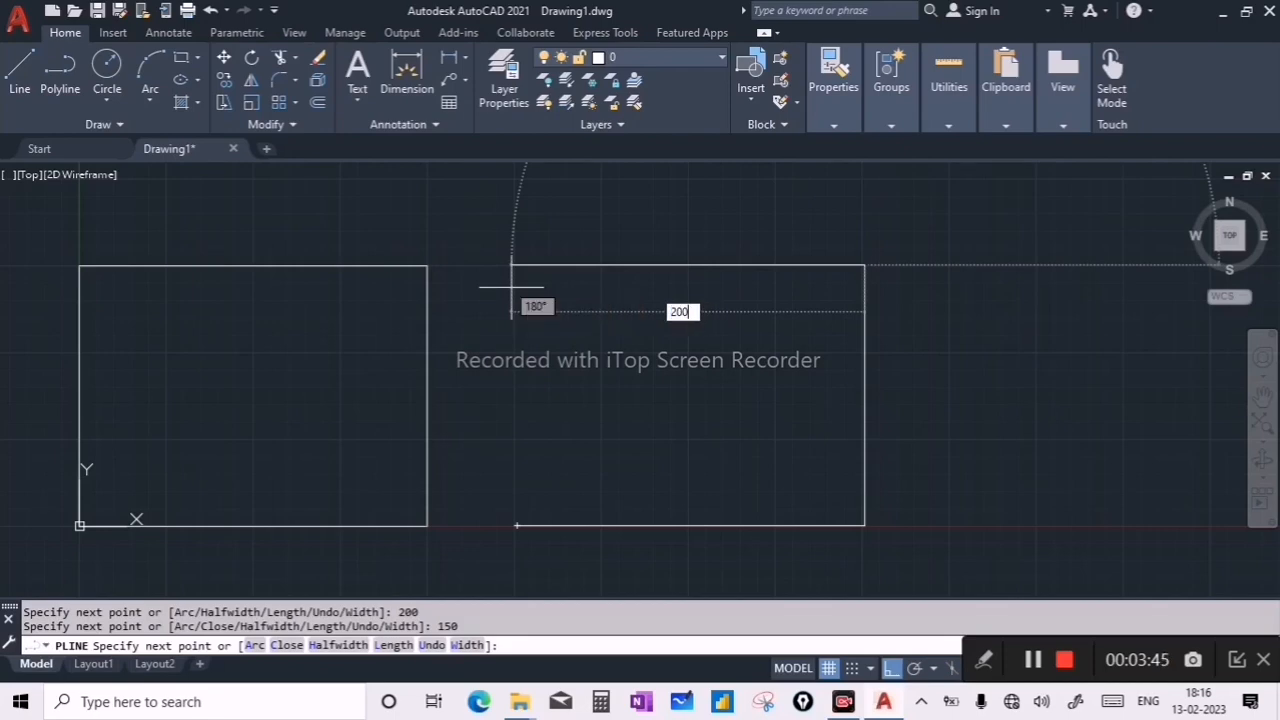
{"action": "key", "text": "Return"}
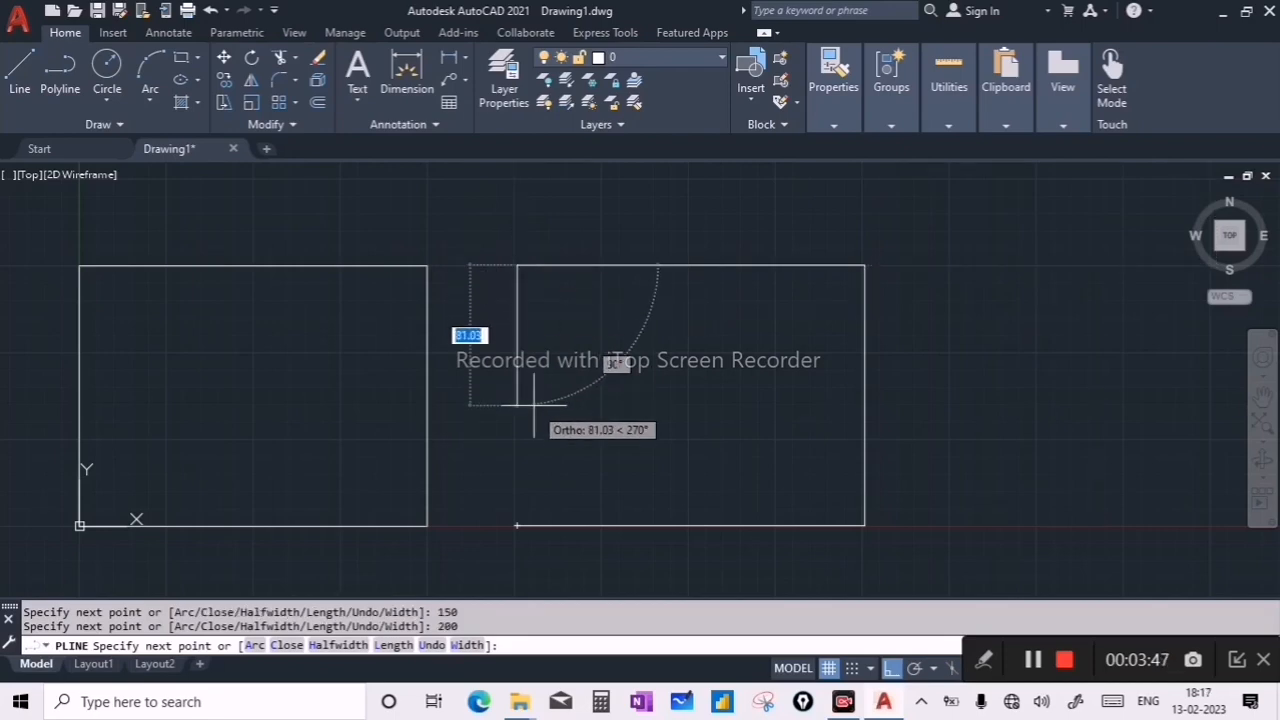
{"action": "type", "text": "150"}
{"action": "key", "text": "Return"}
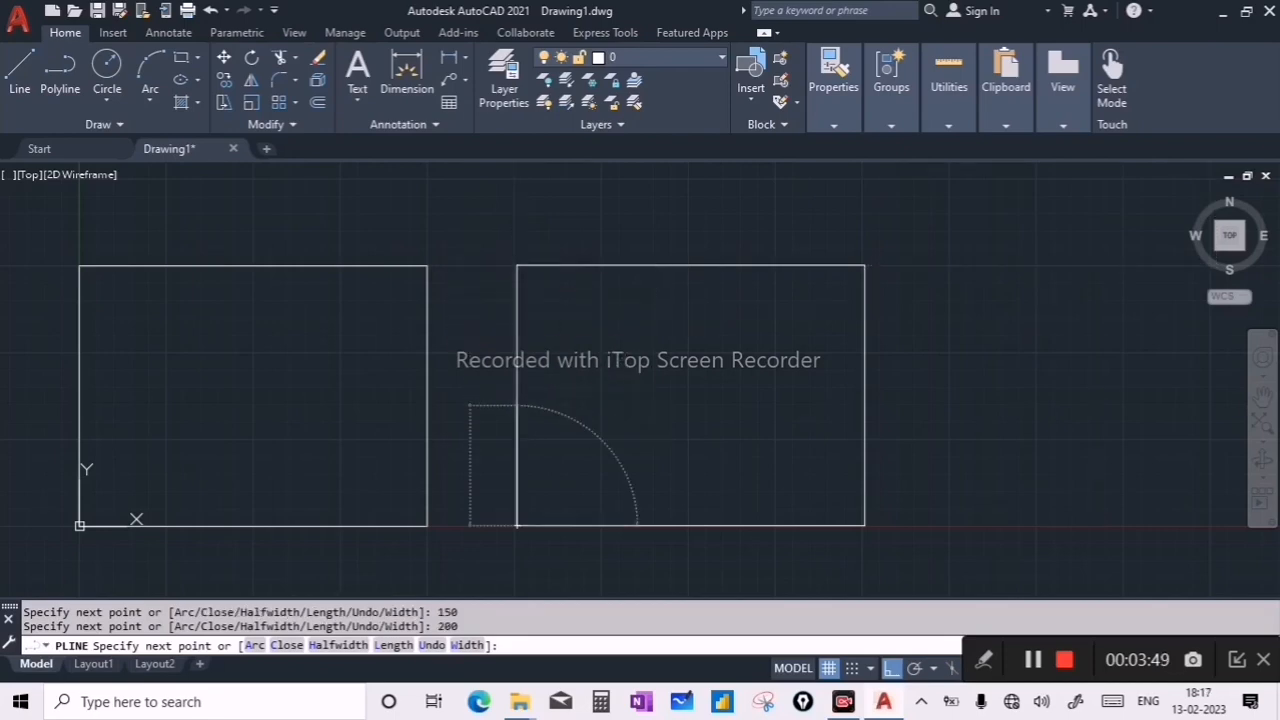
{"action": "key", "text": "Return"}
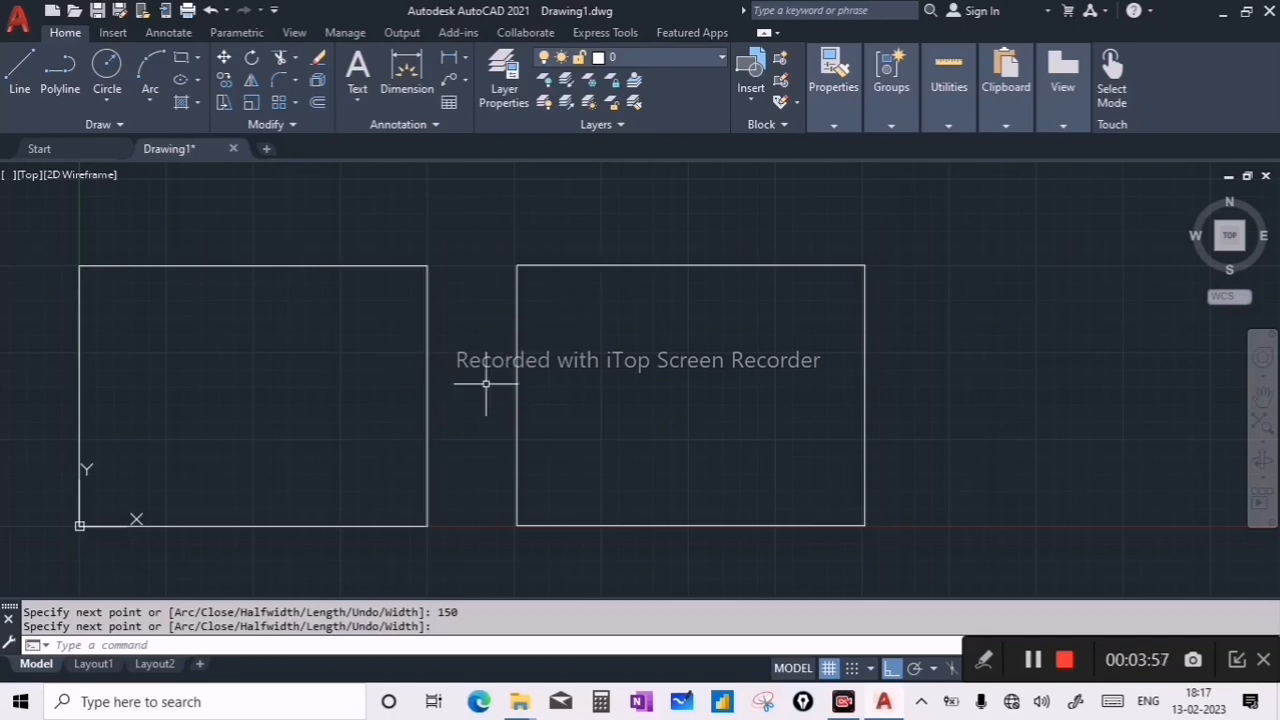
- Compare how one side of the line rectangle and one side of the polyline rectangle select, and clear the selection
{"action": "middle_click_drag", "start_coordinate": [489, 386], "coordinate": [546, 375]}
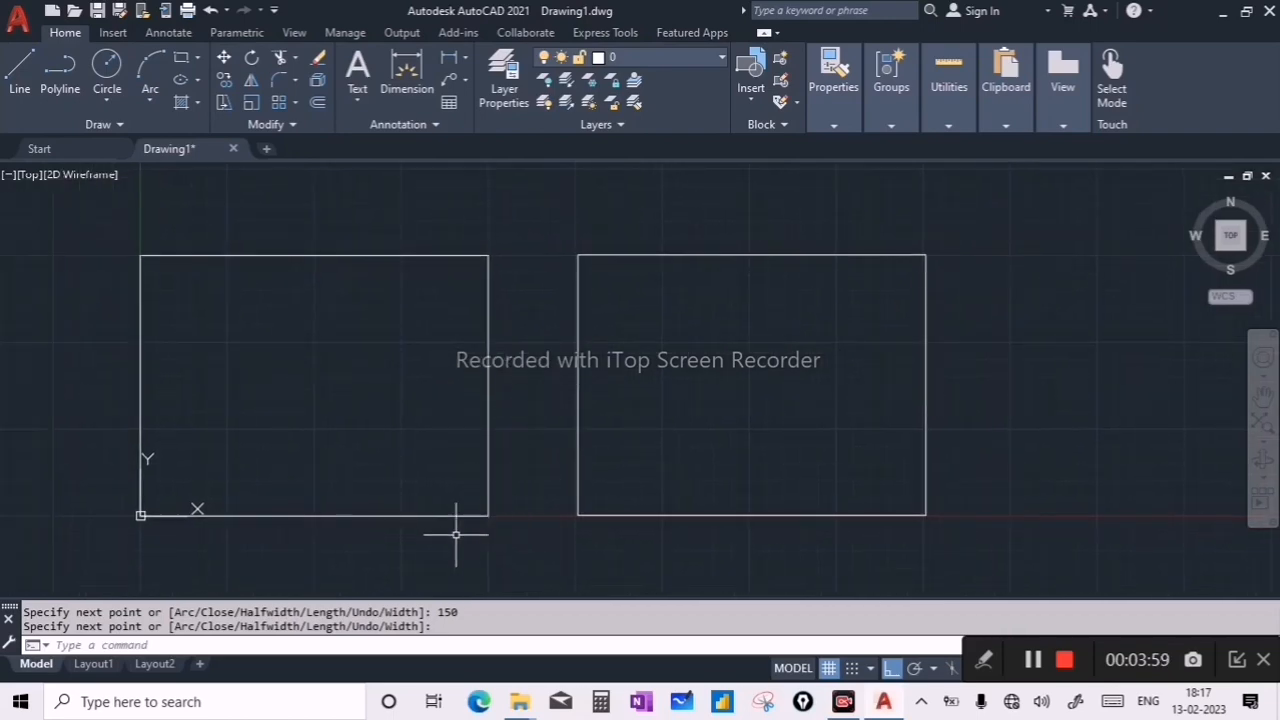
{"action": "key", "text": "Return"}
{"action": "left_click", "coordinate": [431, 516]}
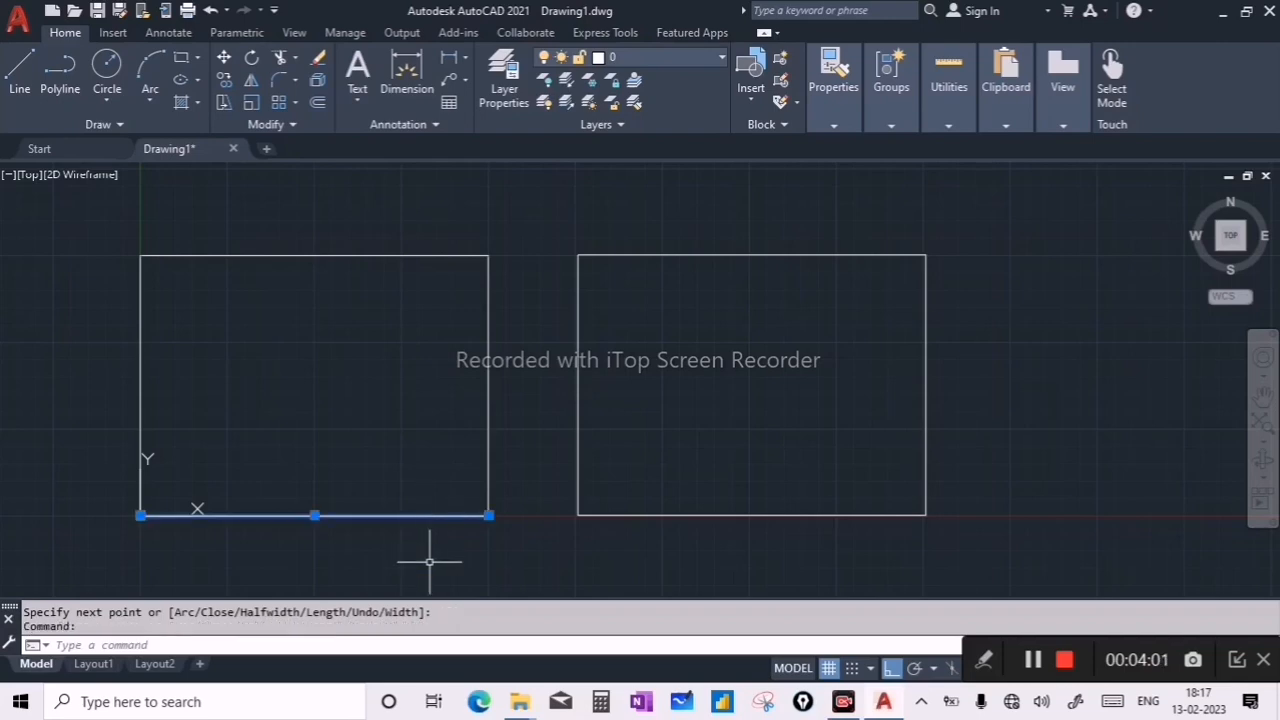
{"action": "left_click", "coordinate": [663, 515]}
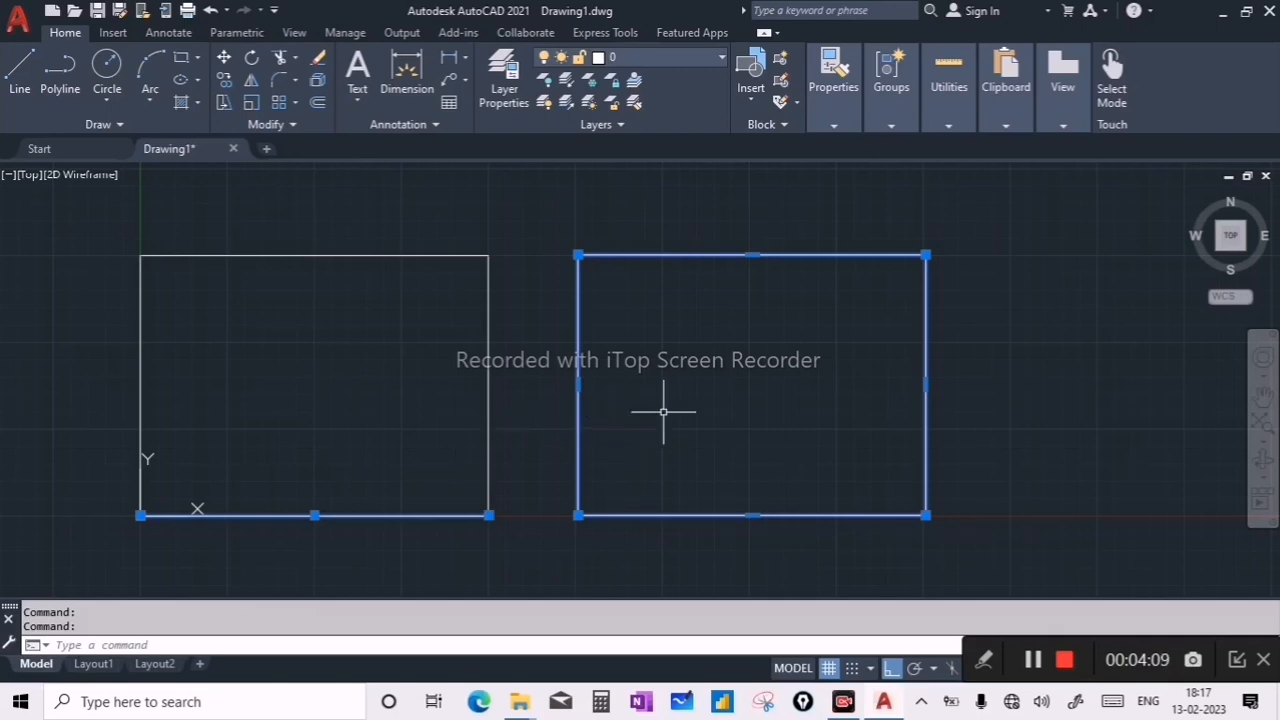
{"action": "key", "text": "Escape"}
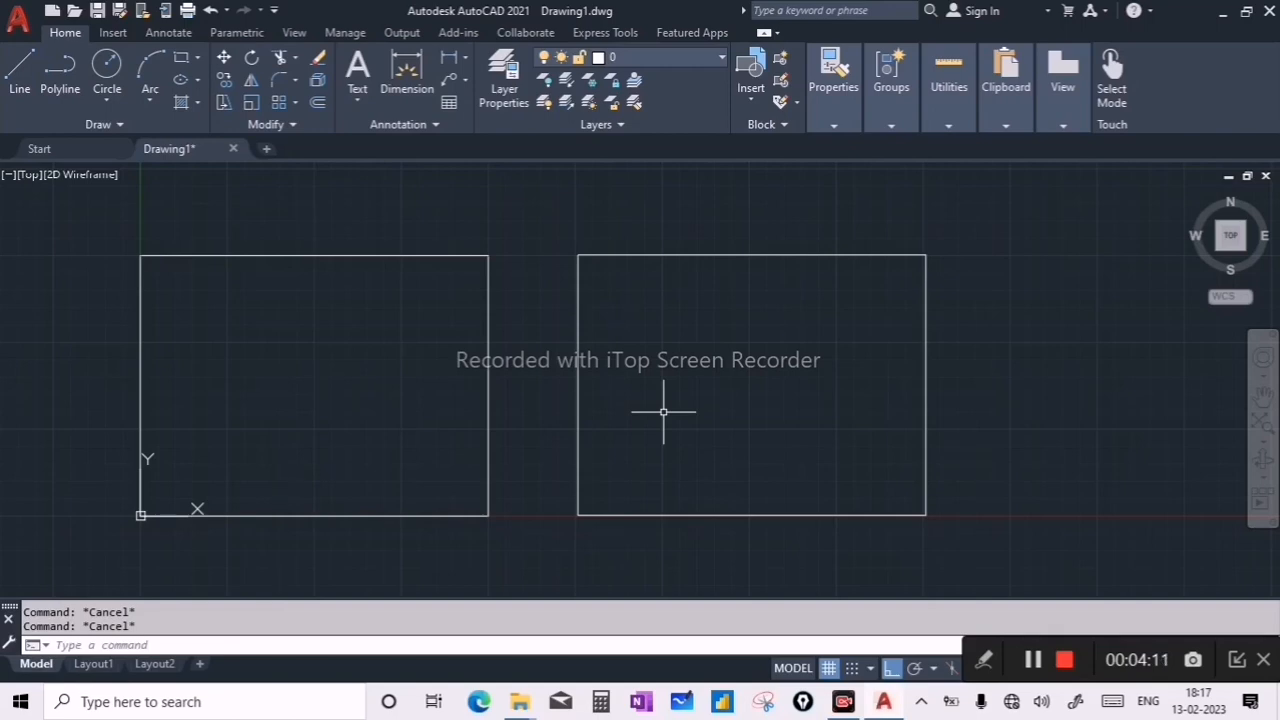
- Start an I-section outline with lines right of the polyline rectangle, level with its base: 100 mm along positive X and 20 mm upward
{"action": "scroll", "coordinate": [663, 411], "scroll_direction": "down", "scroll_amount": 4}
{"action": "scroll", "coordinate": [912, 408], "scroll_direction": "up", "scroll_amount": 2}
{"action": "middle_click_drag", "start_coordinate": [914, 409], "coordinate": [827, 420]}
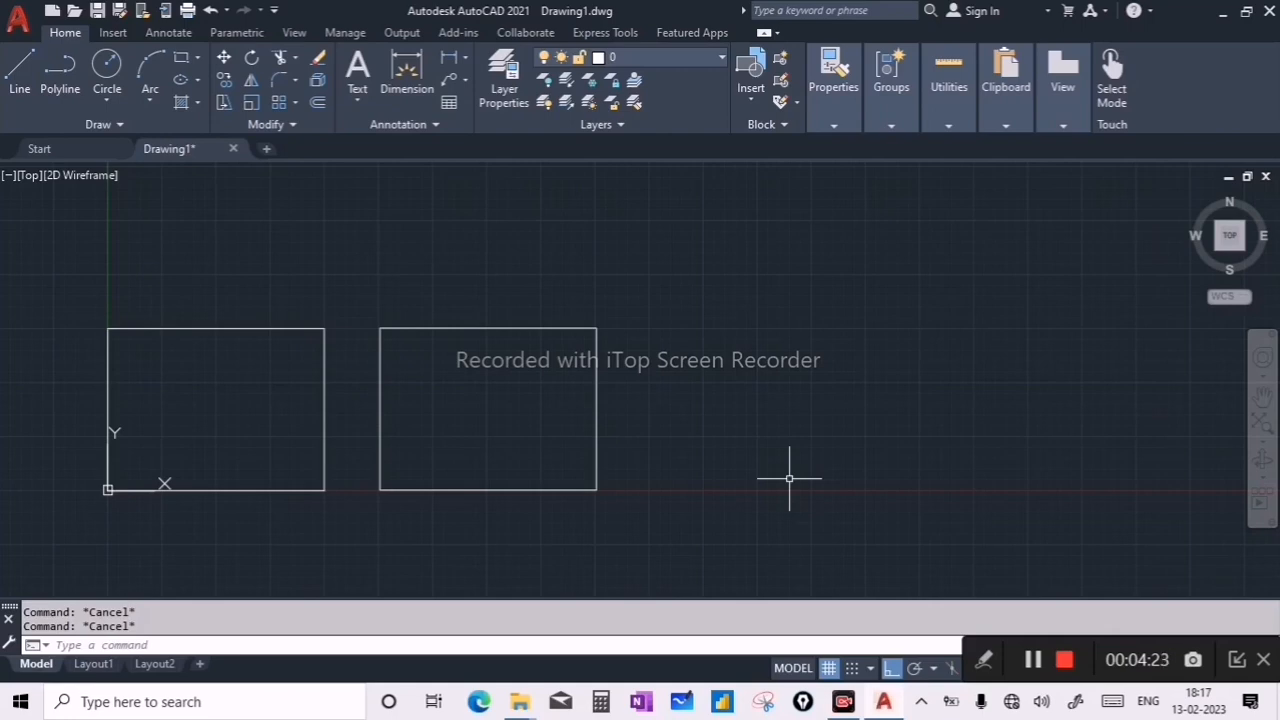
{"action": "type", "text": "L"}
{"action": "key", "text": "Return"}
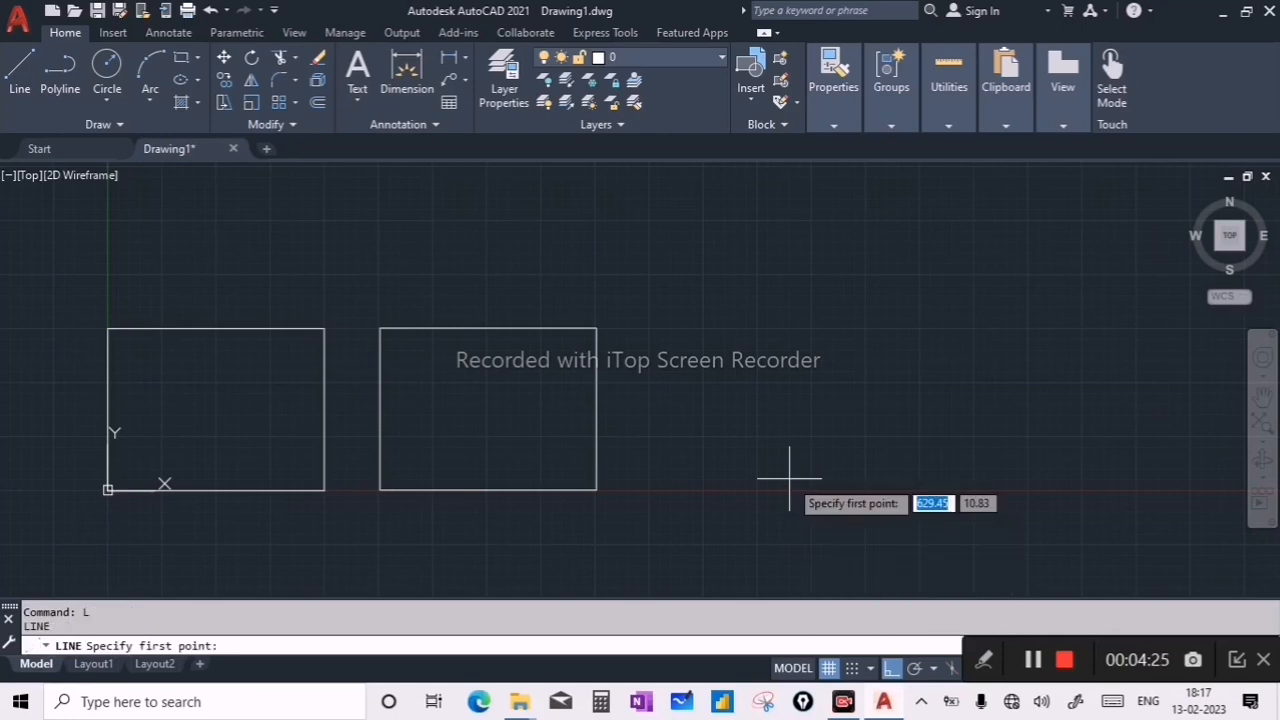
{"action": "left_click", "coordinate": [711, 490]}
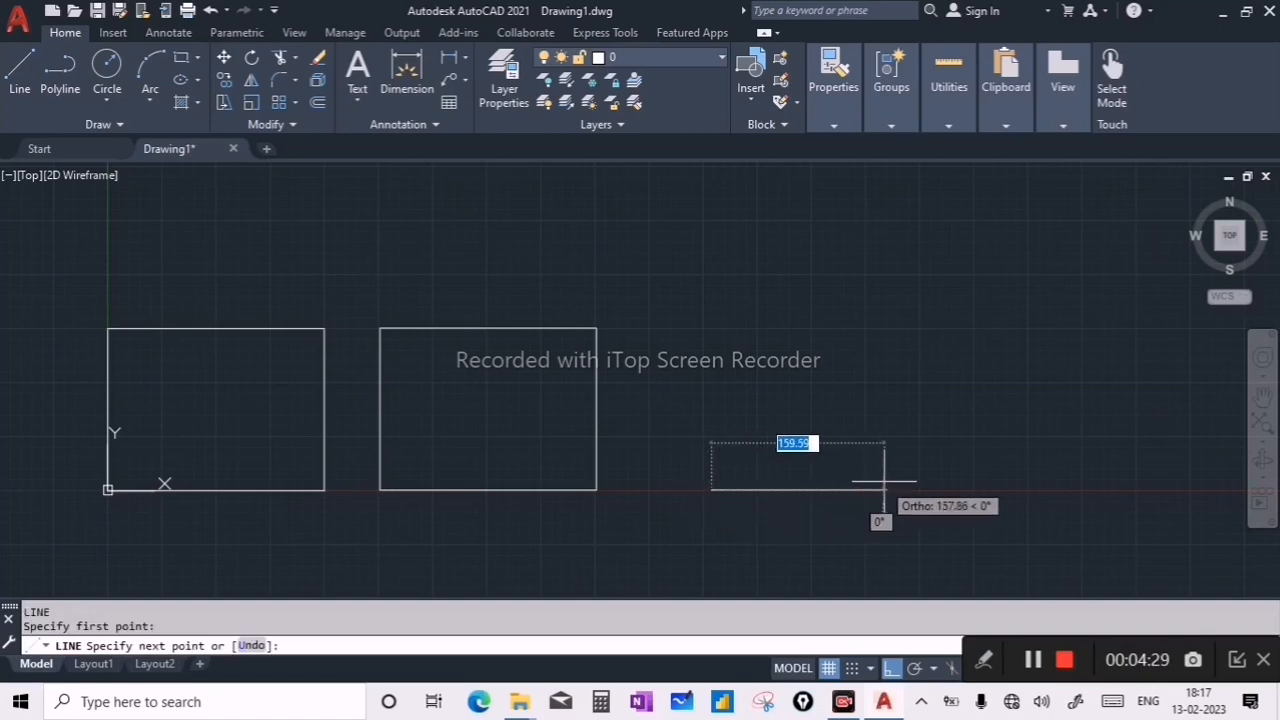
{"action": "type", "text": "100"}
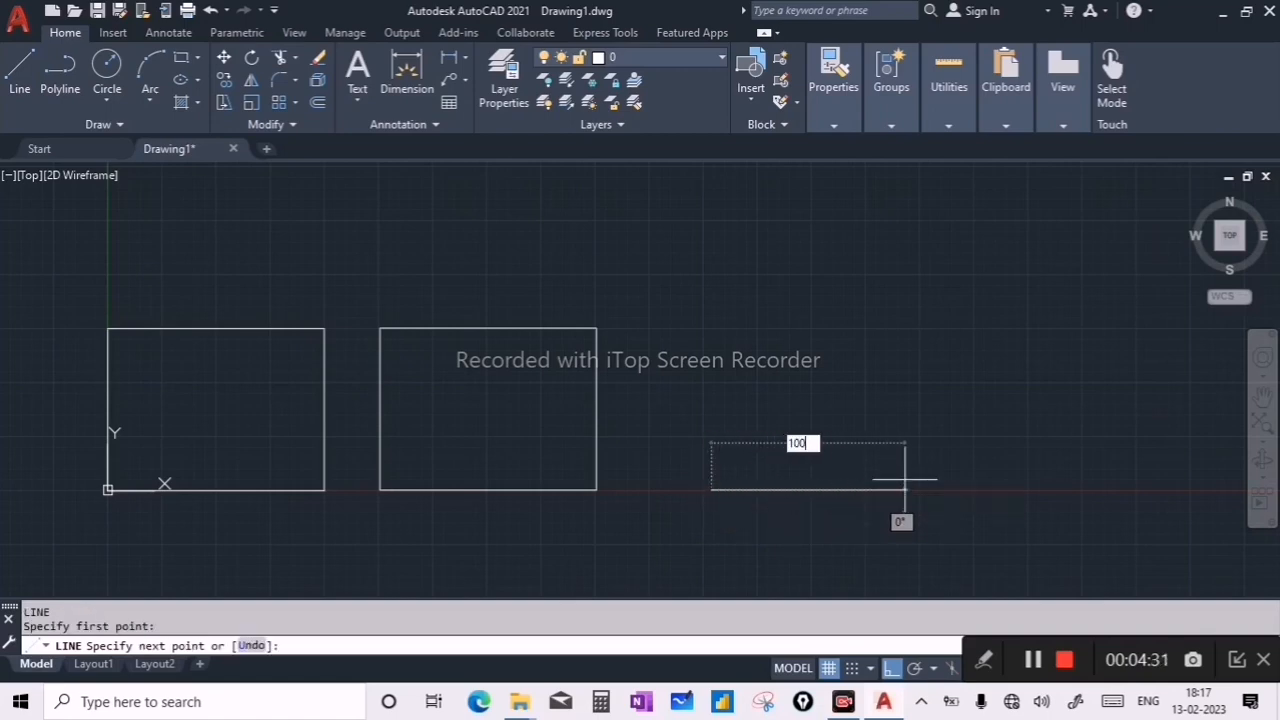
{"action": "key", "text": "Return"}
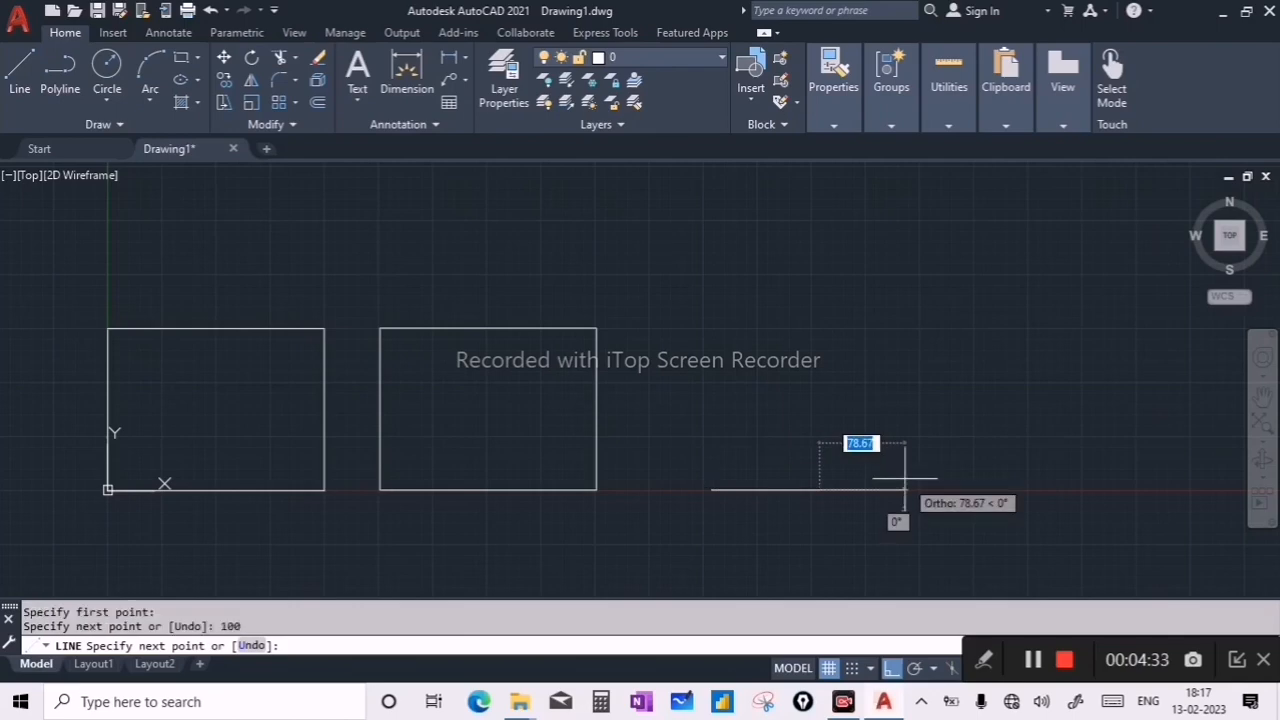
{"action": "type", "text": "20"}
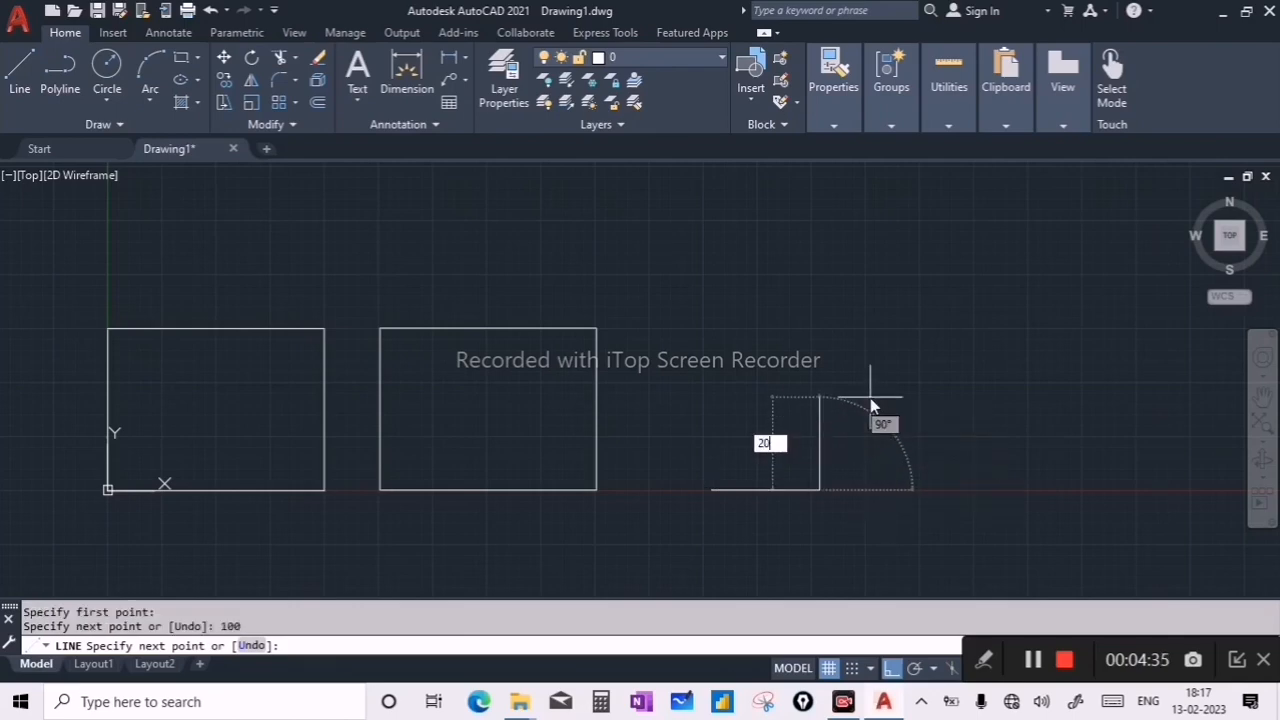
{"action": "key", "text": "Return"}
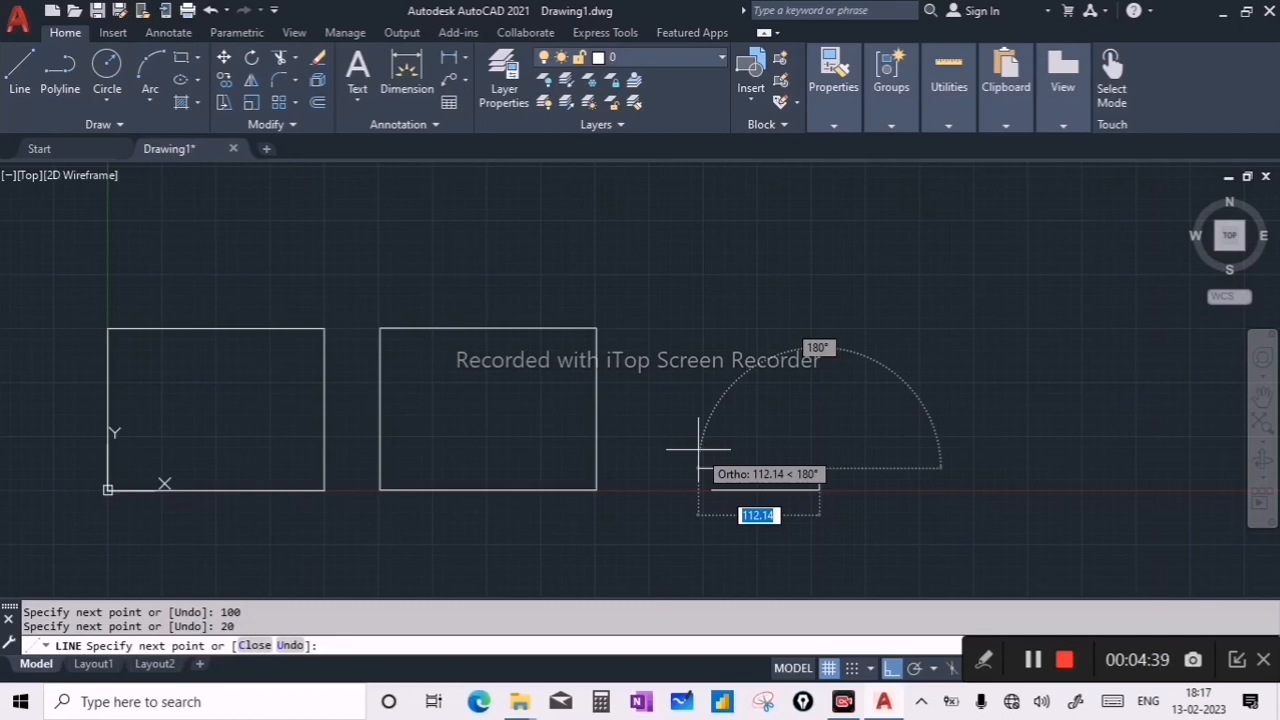
- Continue the I-section outline with segments of 40 mm along negative X, 100 mm upward and 40 mm along positive X
{"action": "type", "text": "40"}
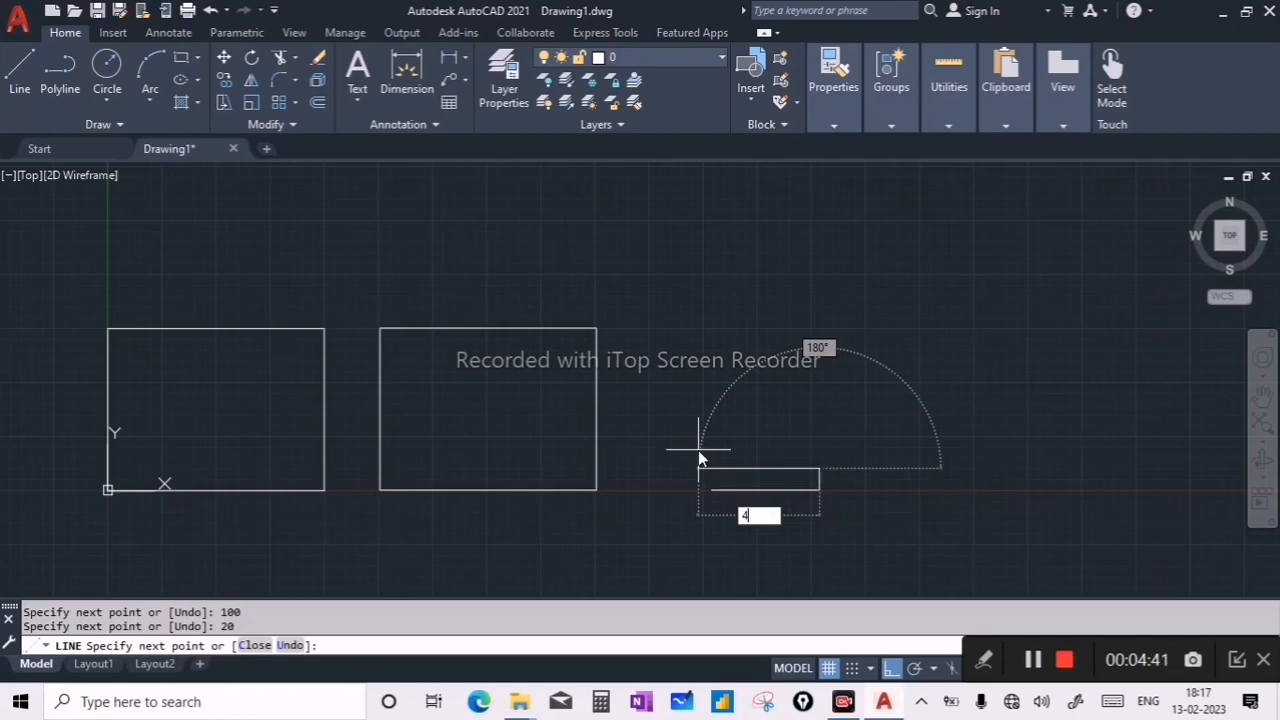
{"action": "key", "text": "Return"}
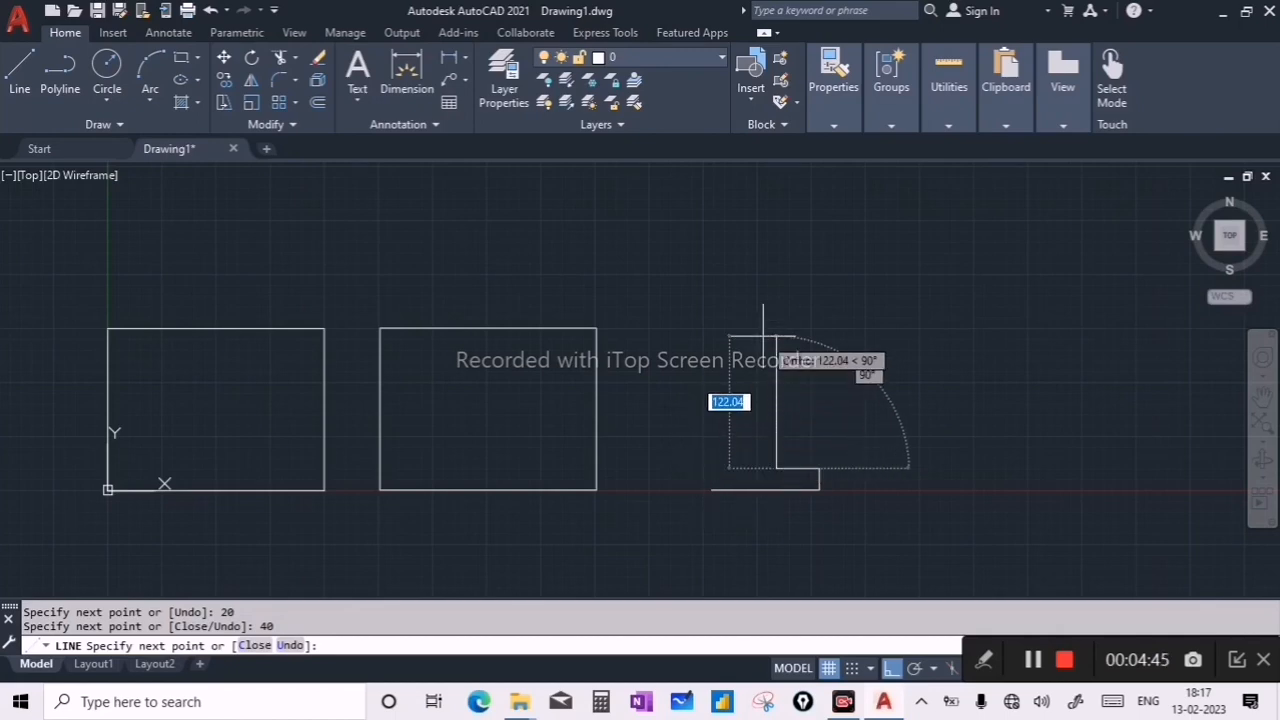
{"action": "type", "text": "100"}
{"action": "key", "text": "Return"}
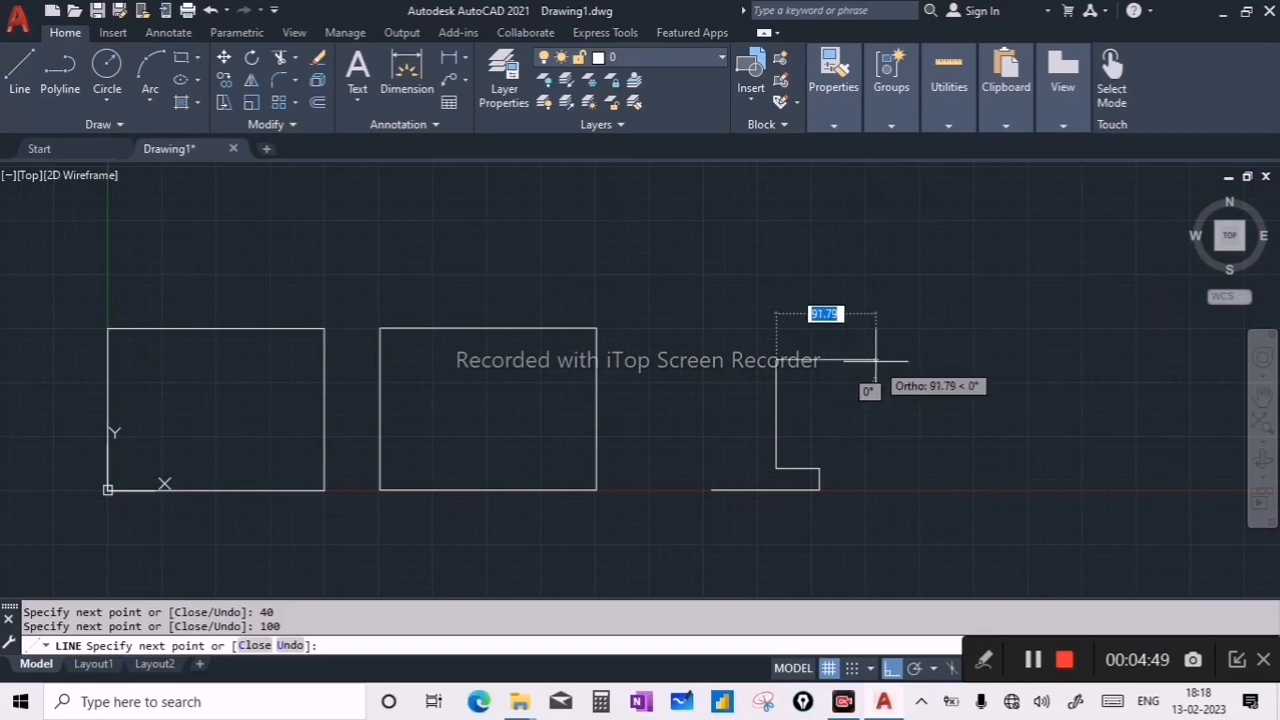
{"action": "type", "text": "40"}
{"action": "key", "text": "Return"}
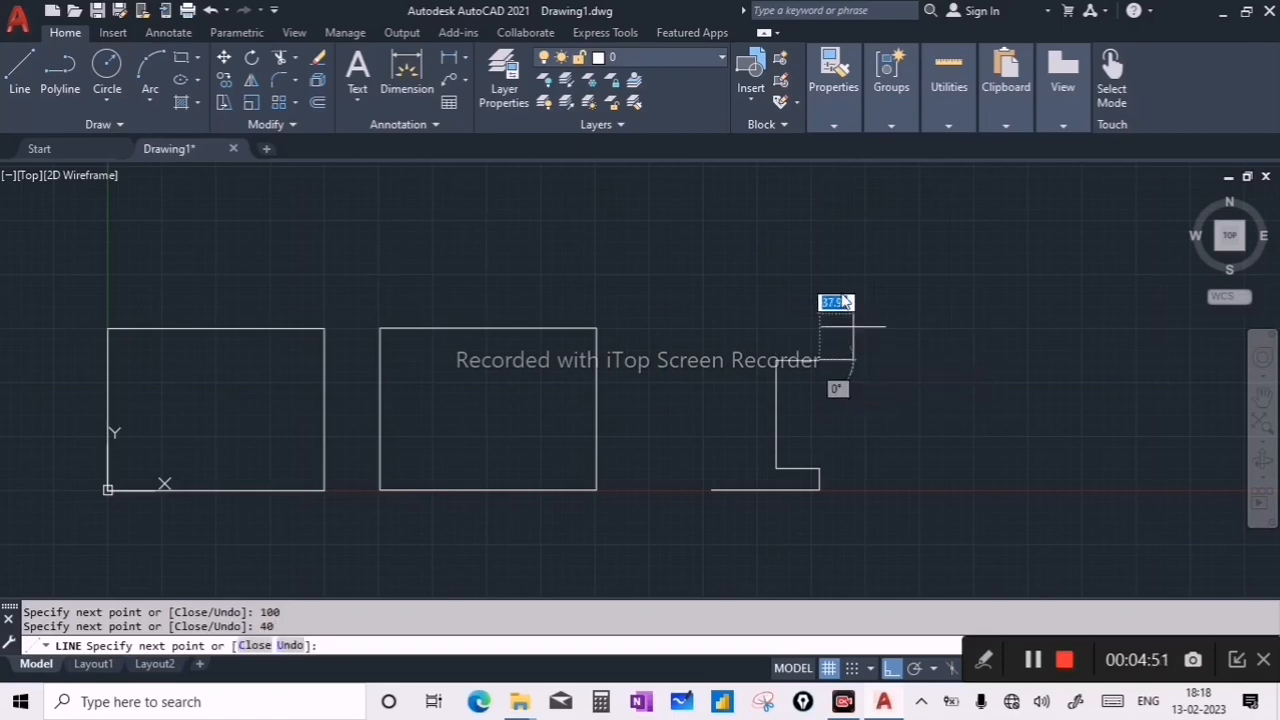
- Outline the top flange with segments of 20 mm upward, 100 mm along negative X and 20 mm downward
{"action": "type", "text": "20"}
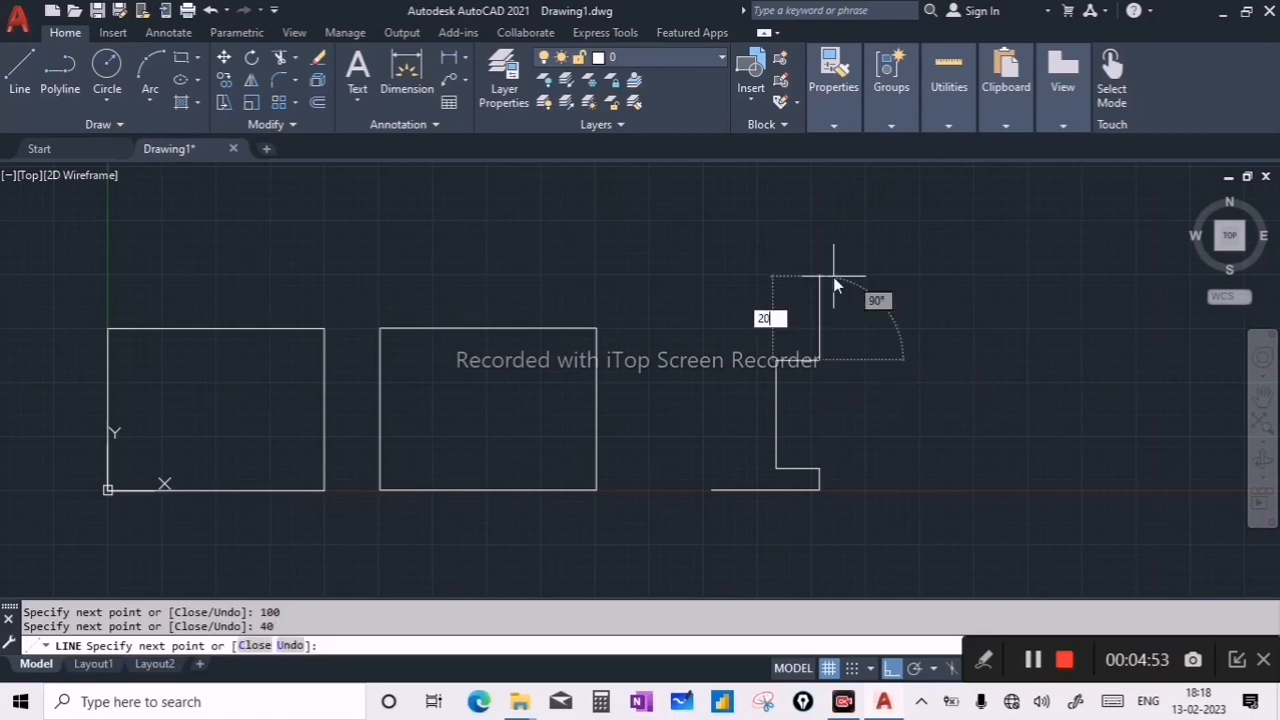
{"action": "key", "text": "Return"}
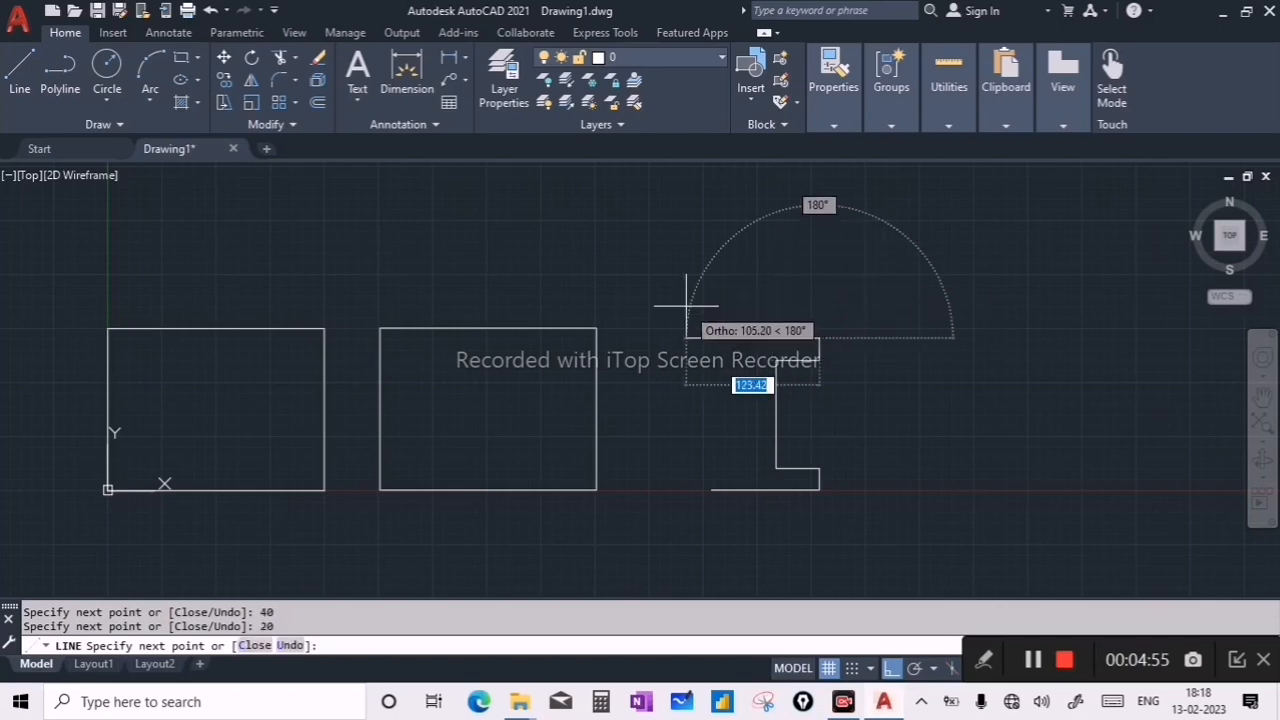
{"action": "type", "text": "100"}
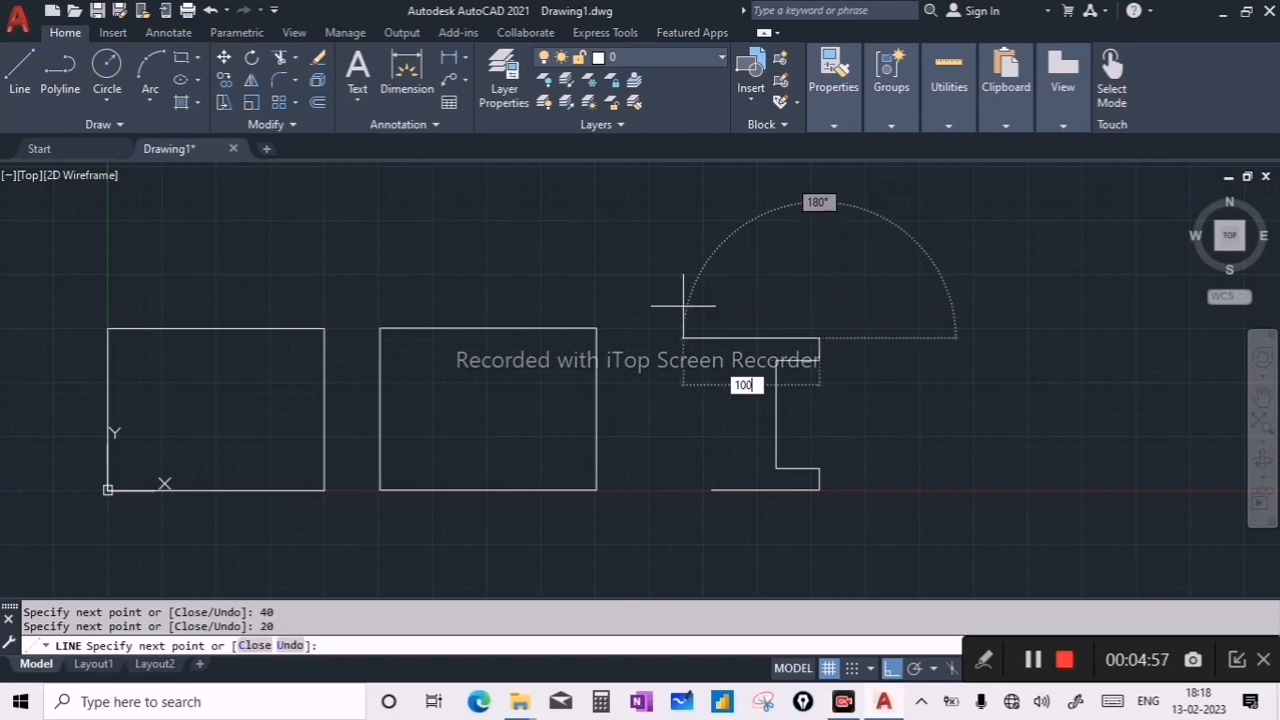
{"action": "key", "text": "Return"}
{"action": "type", "text": "20"}
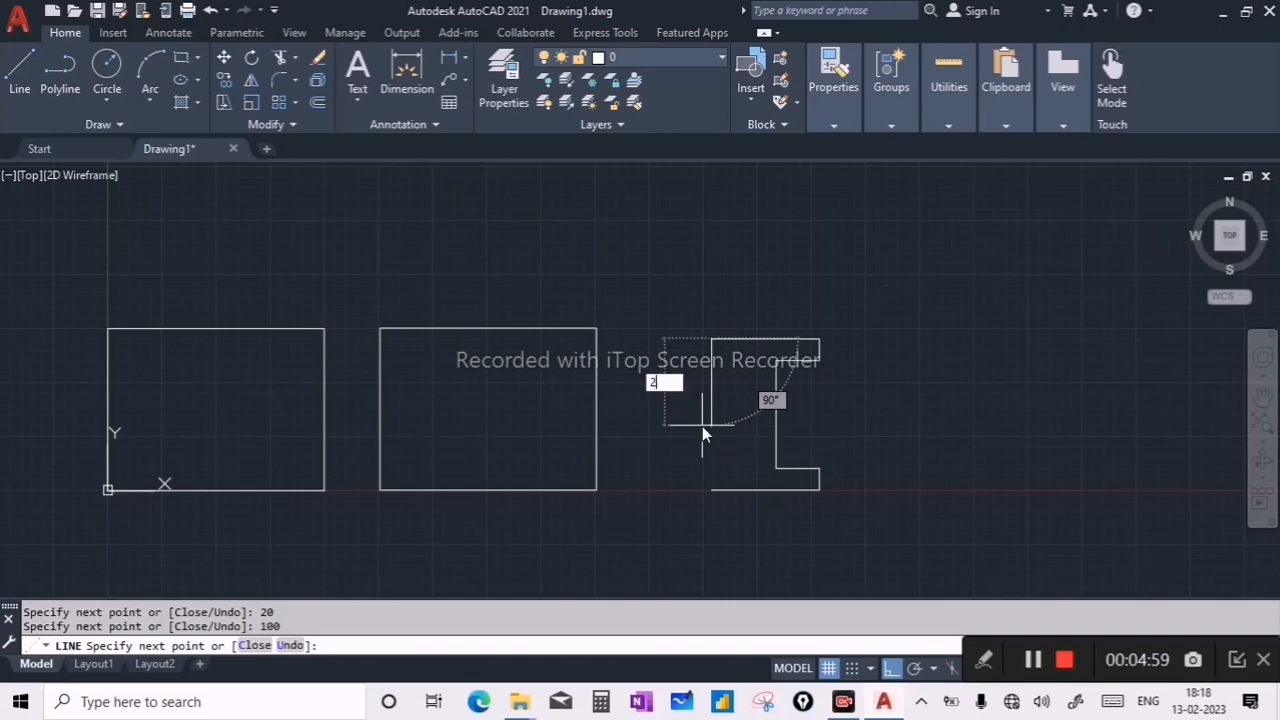
{"action": "key", "text": "Return"}
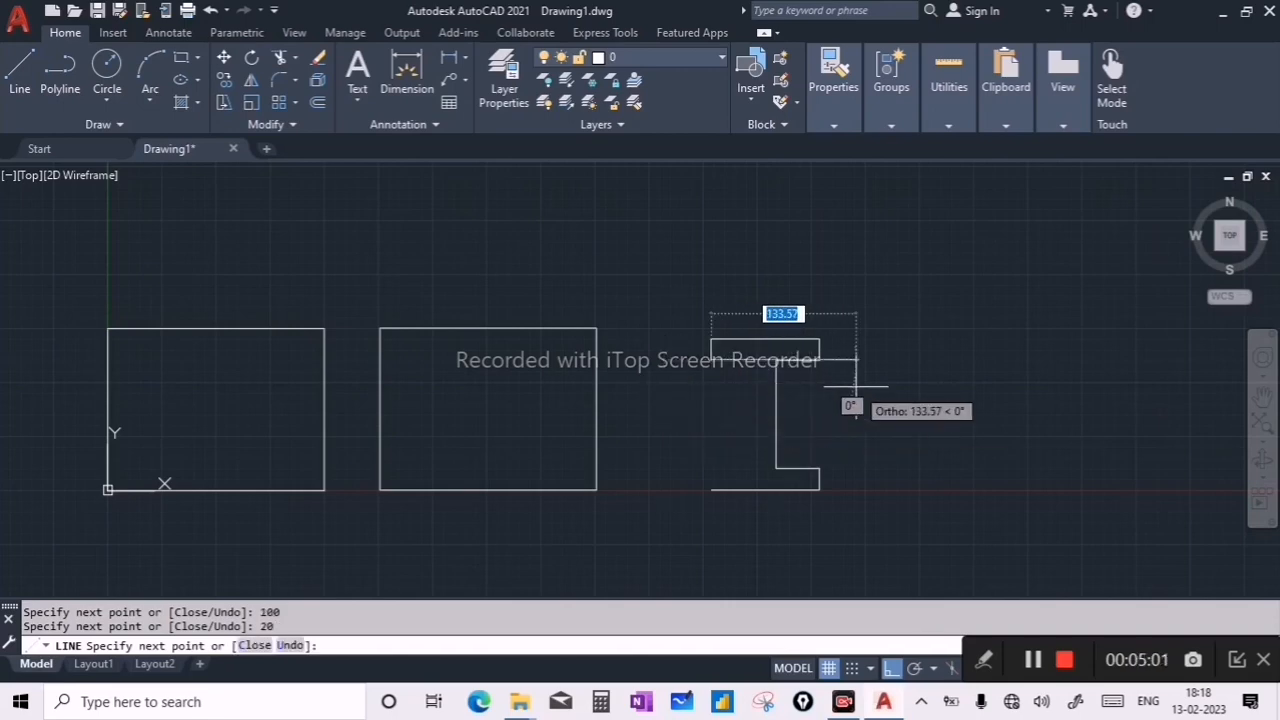
- Draw the web's left side with segments of 40 mm along positive X, 100 mm downward and 40 mm along negative X
{"action": "type", "text": "40"}
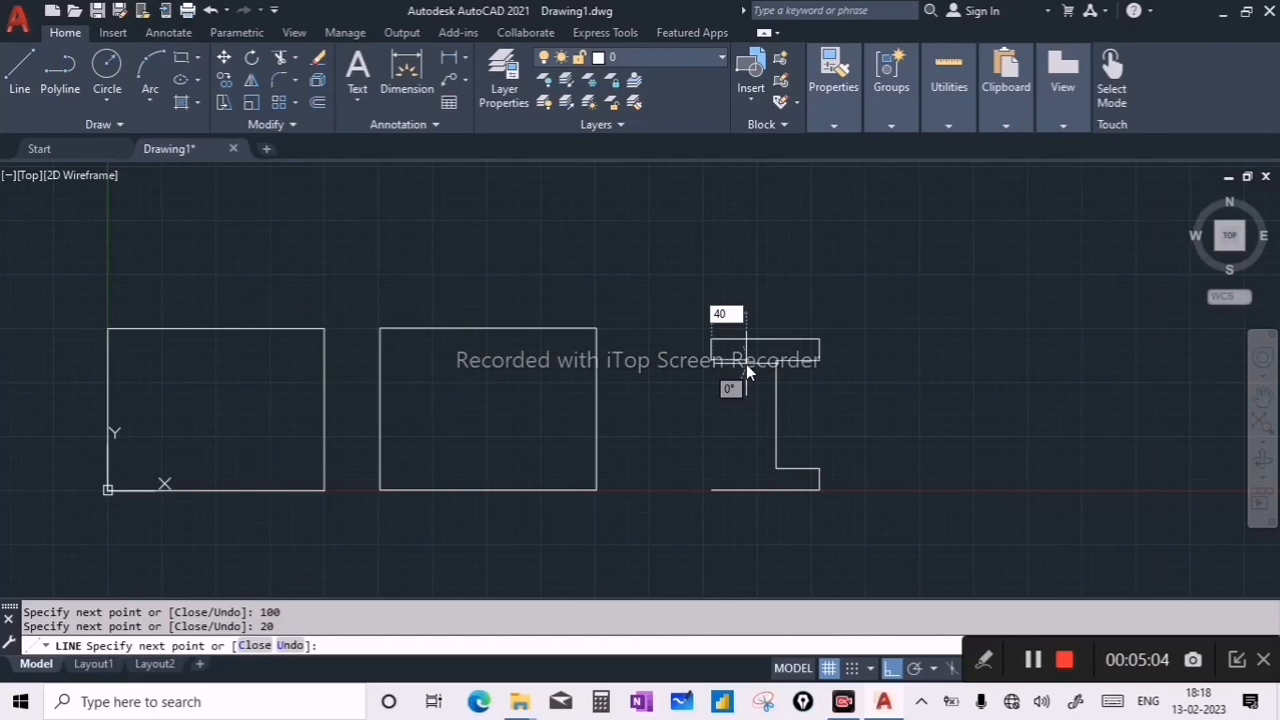
{"action": "key", "text": "Return"}
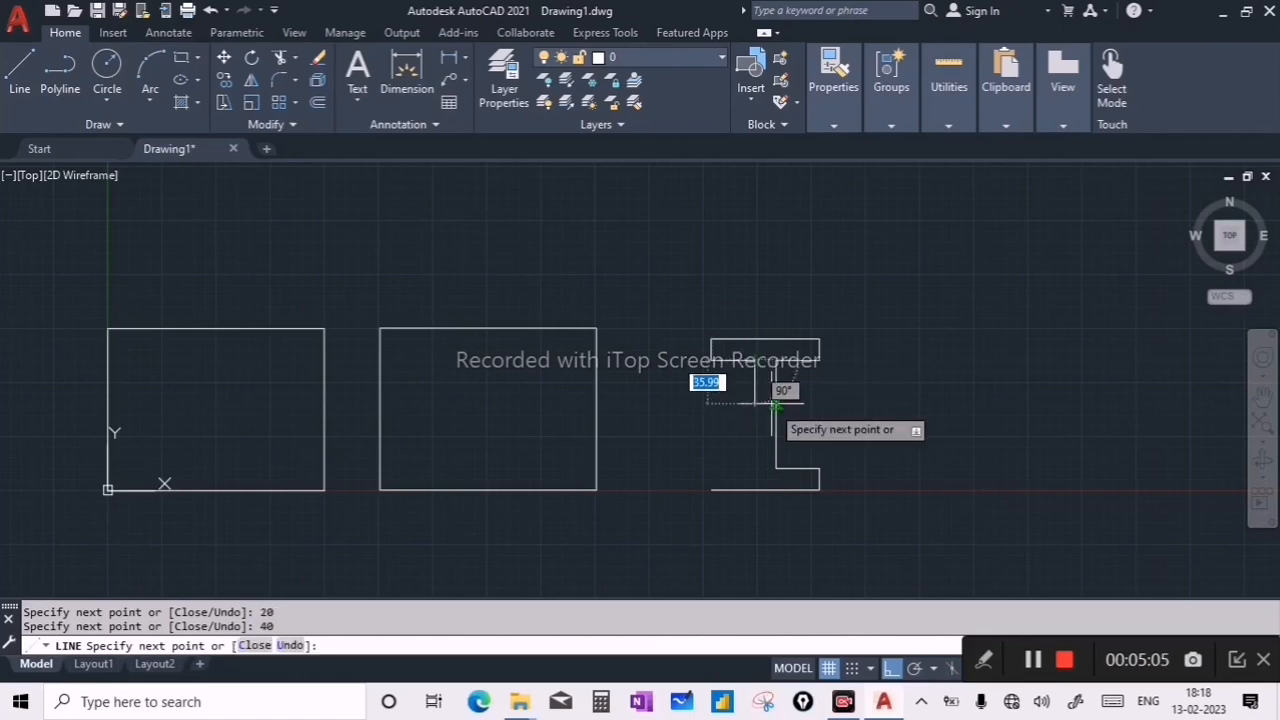
{"action": "type", "text": "100"}
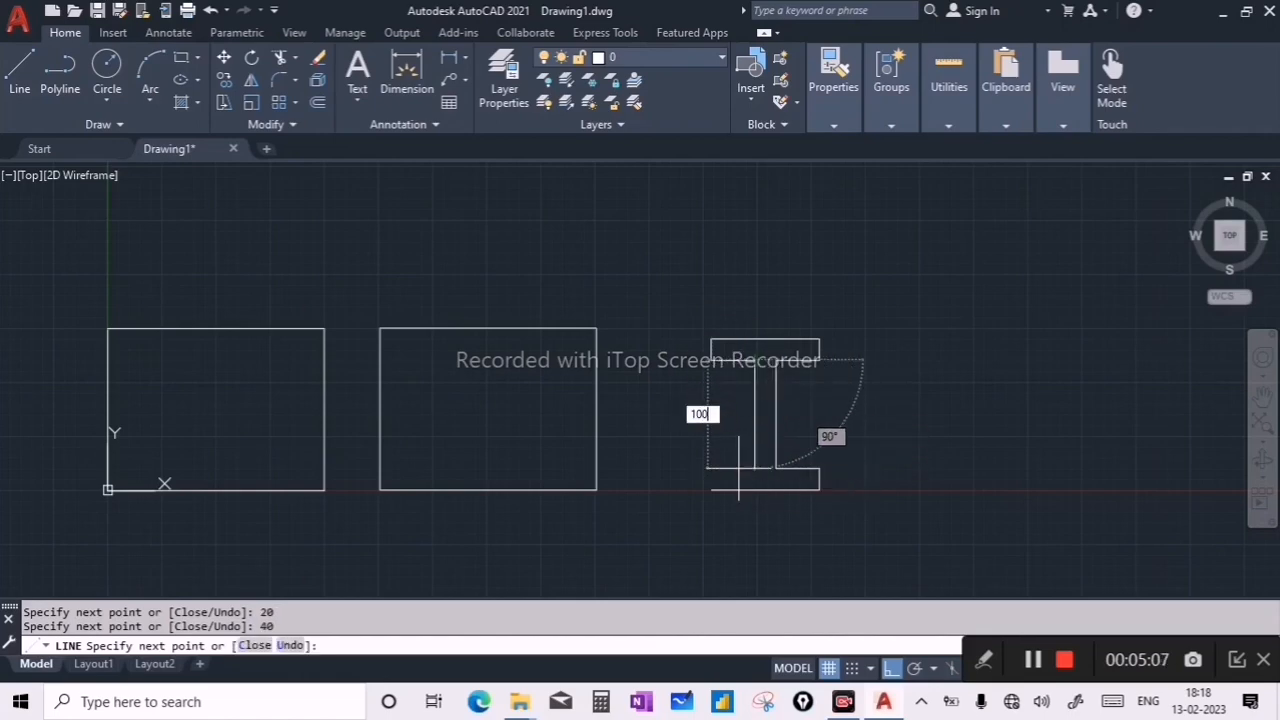
{"action": "key", "text": "Return"}
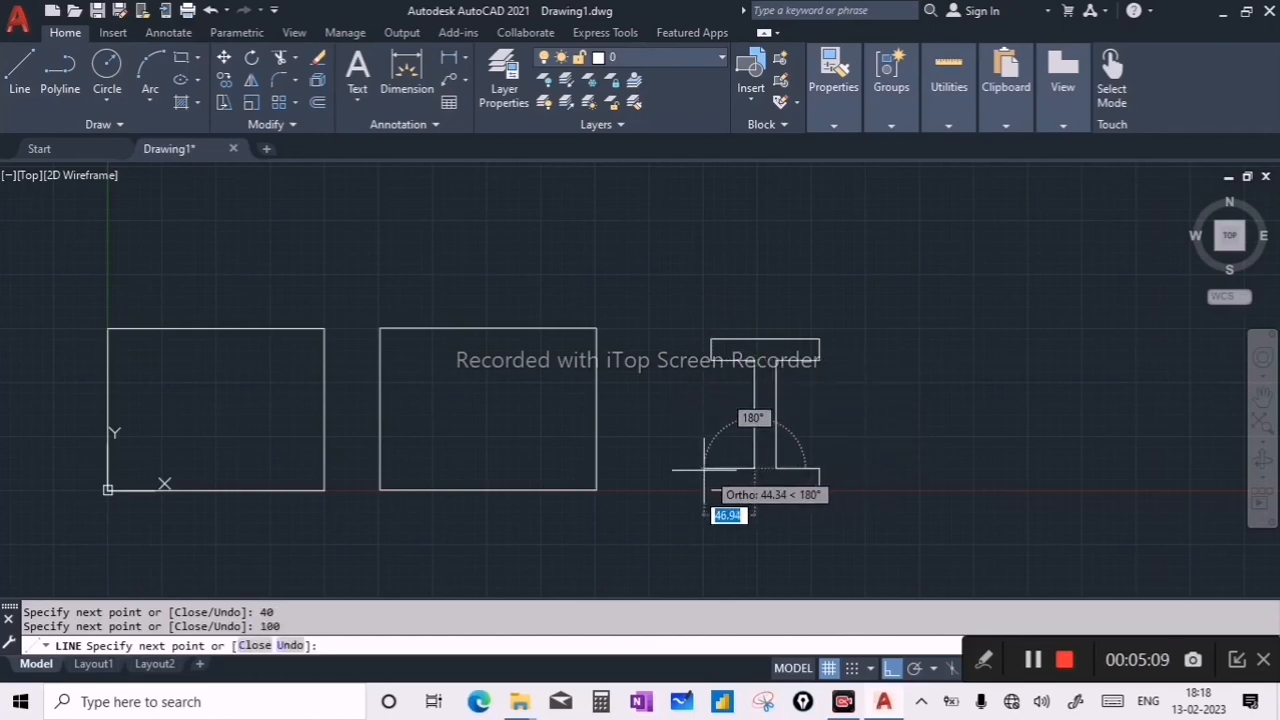
{"action": "type", "text": "40"}
{"action": "key", "text": "Return"}
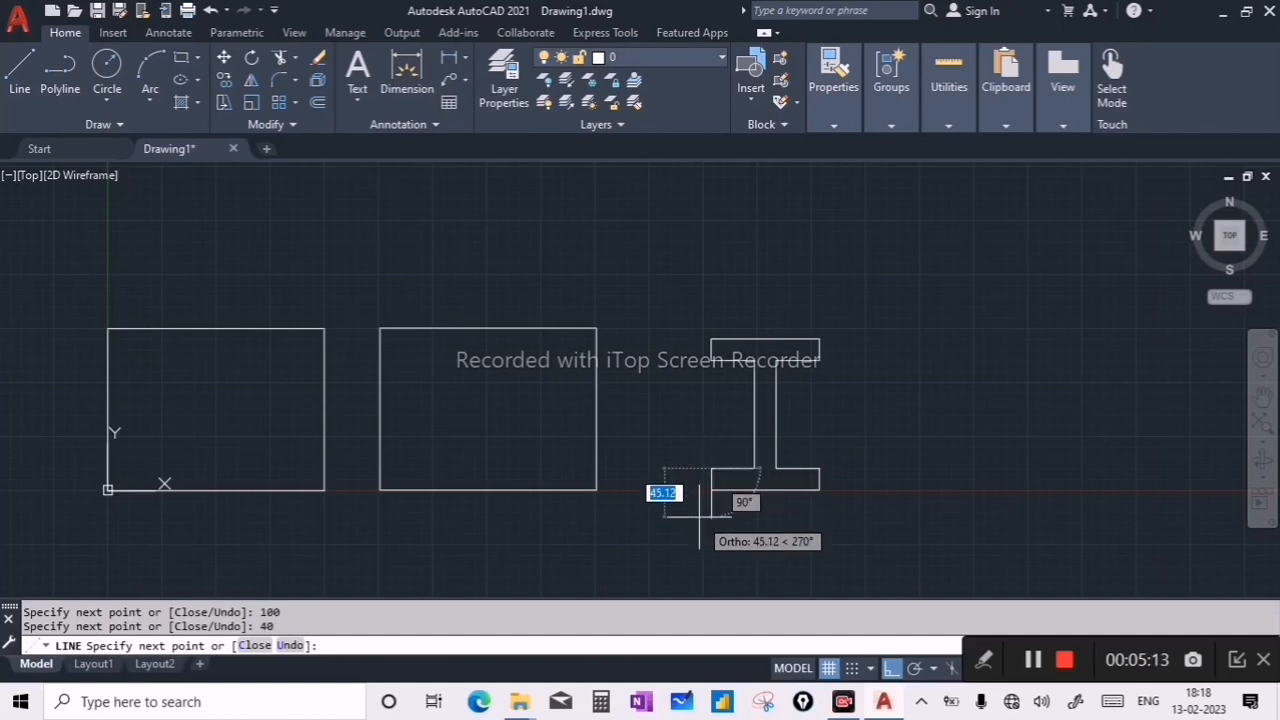
- Close the I-section line outline back to its starting point
{"action": "type", "text": "c"}
{"action": "key", "text": "Return"}
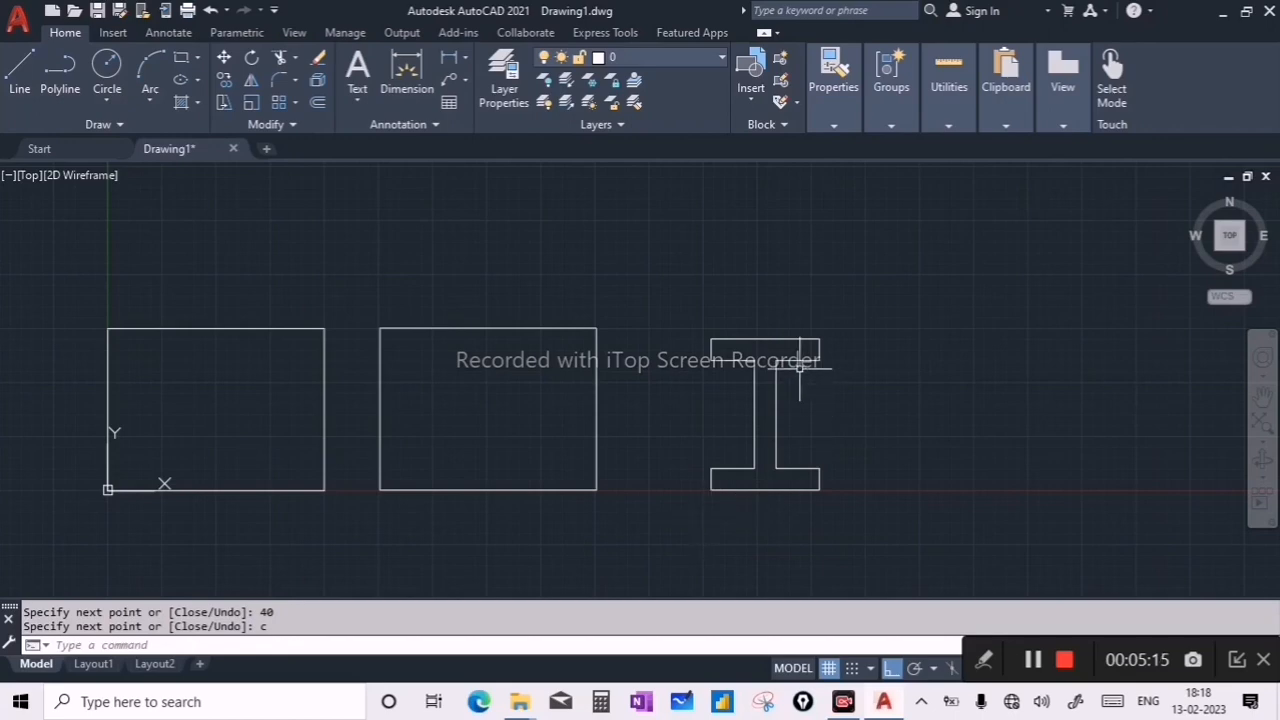
{"action": "scroll", "coordinate": [838, 428], "scroll_direction": "up", "scroll_amount": 2}
{"action": "mouse_move", "coordinate": [826, 434]}
{"action": "middle_mouse_down"}
{"action": "mouse_move", "coordinate": [753, 410]}
{"action": "mouse_move", "coordinate": [700, 417]}
{"action": "middle_mouse_up"}
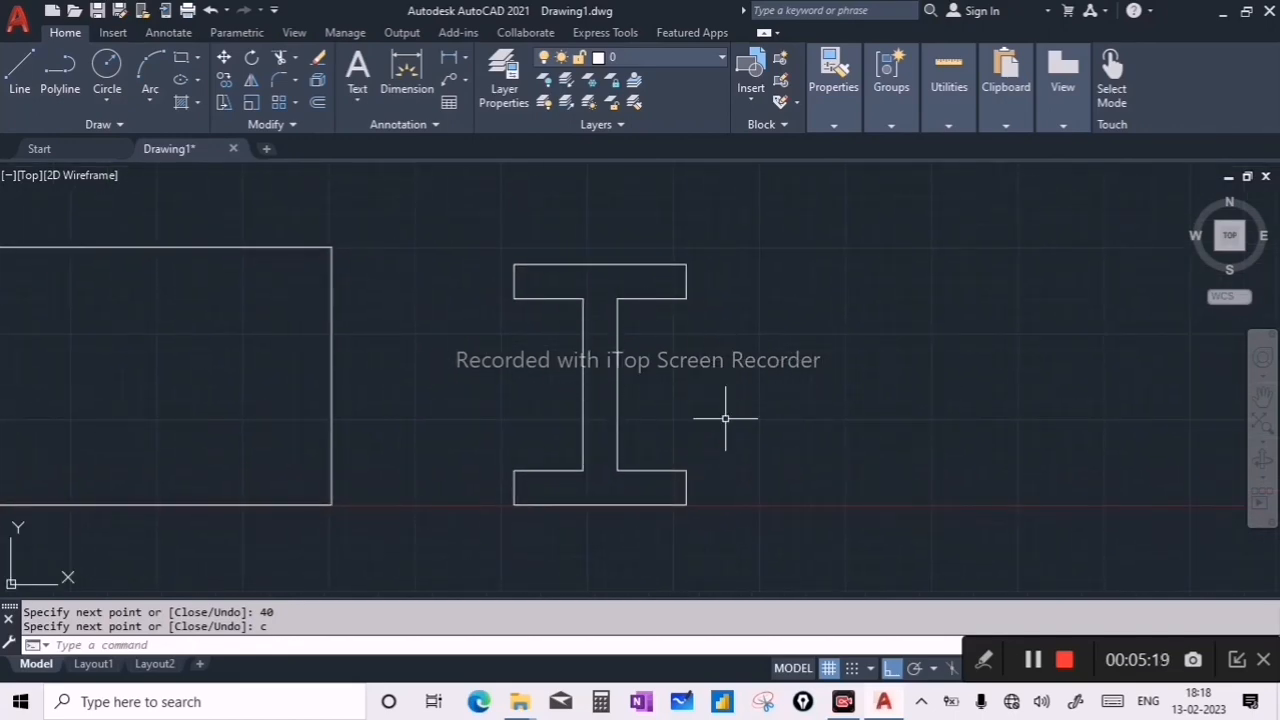
{"action": "scroll", "coordinate": [640, 397], "scroll_direction": "up", "scroll_amount": 3}
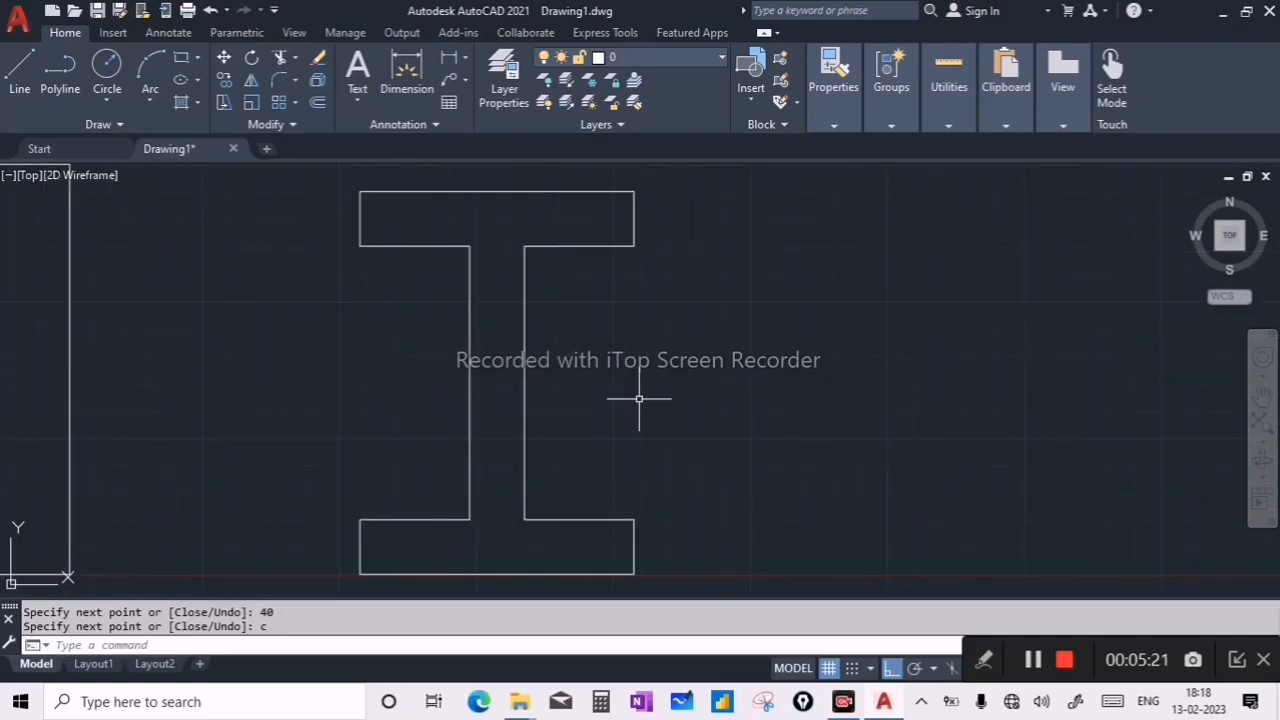
- Start an L-section polyline right of the I-section, level with its base: 100 mm along positive X and 20 mm upward
{"action": "scroll", "coordinate": [639, 398], "scroll_direction": "down", "scroll_amount": 2}
{"action": "middle_click_drag", "start_coordinate": [729, 423], "coordinate": [609, 413]}
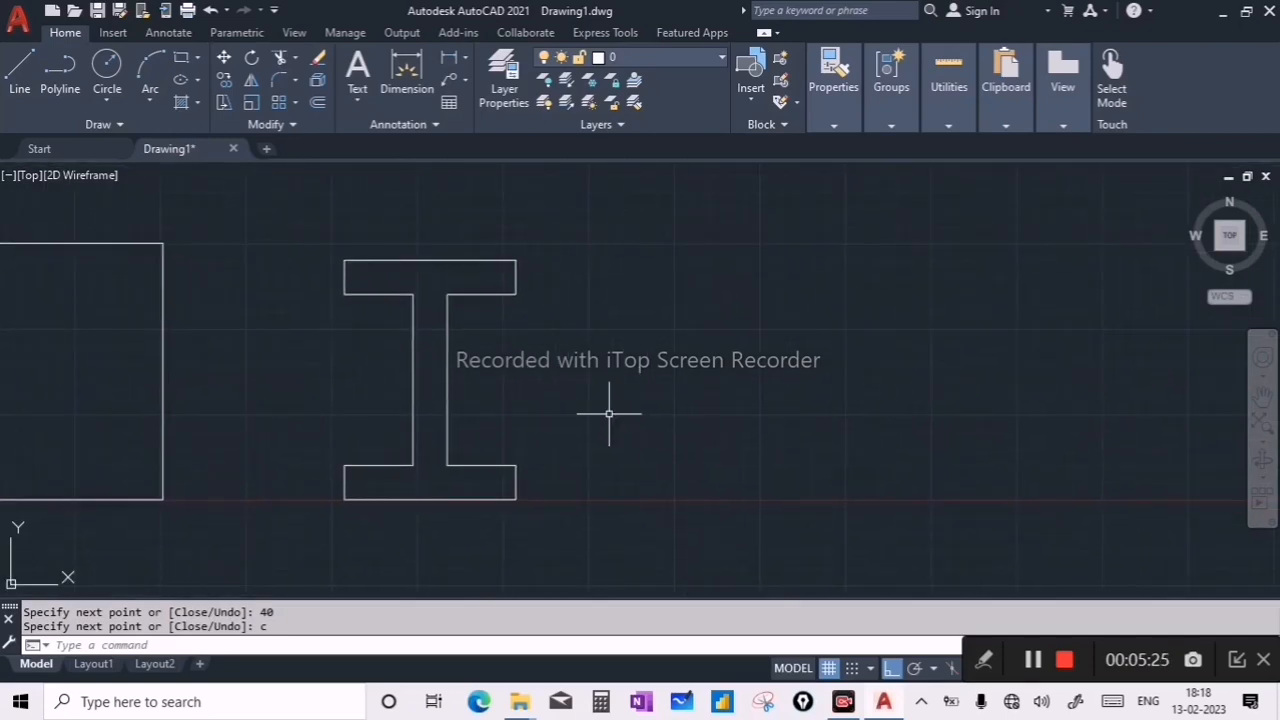
{"action": "type", "text": "pl"}
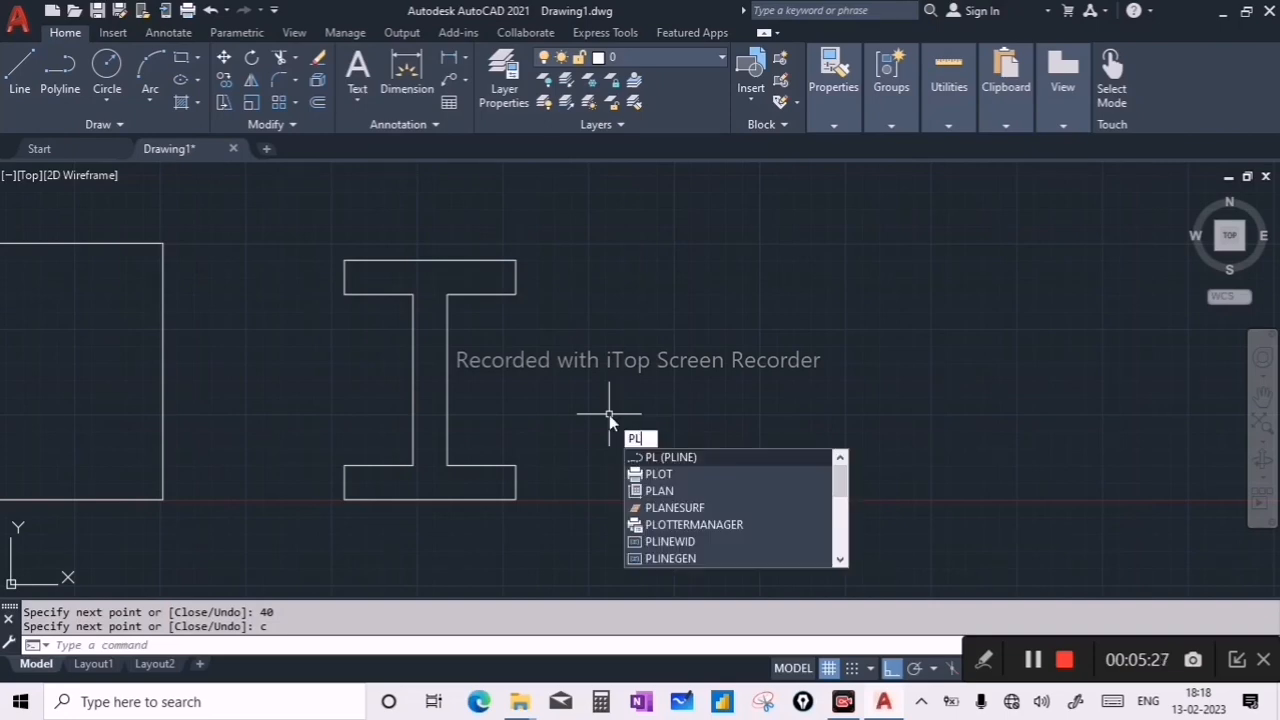
{"action": "key", "text": "Return"}
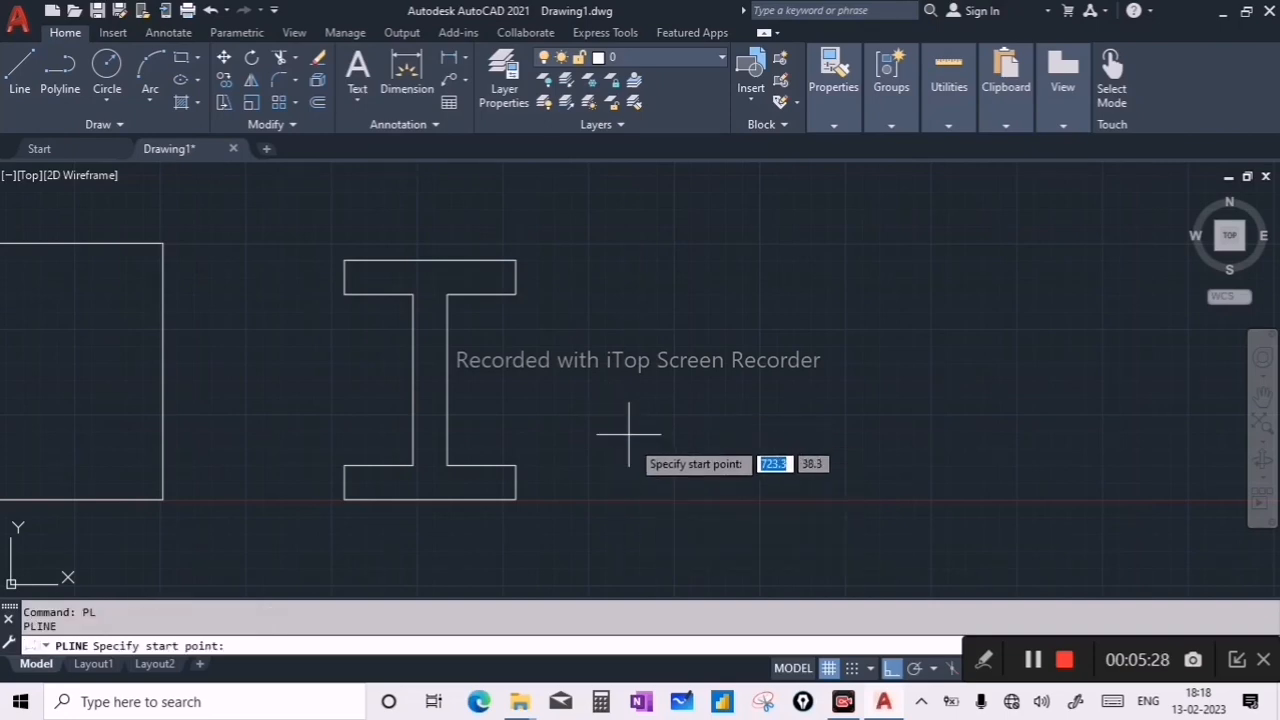
{"action": "left_click", "coordinate": [627, 501]}
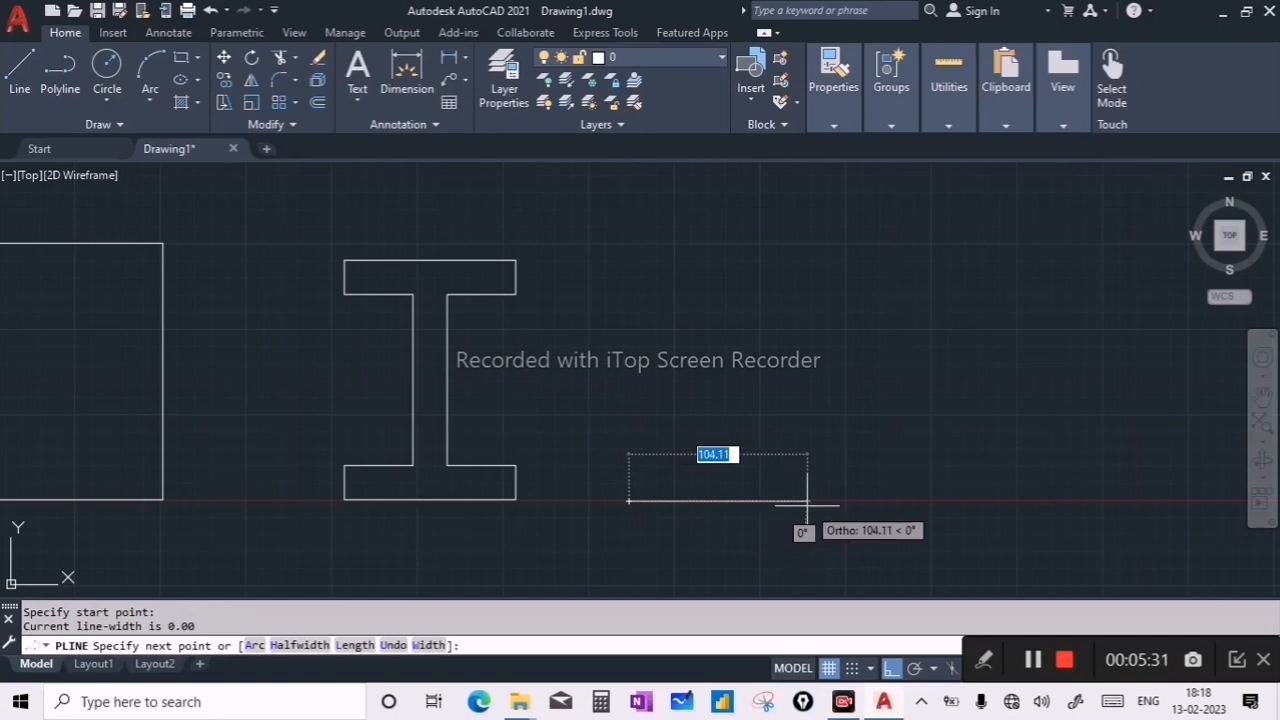
{"action": "type", "text": "100"}
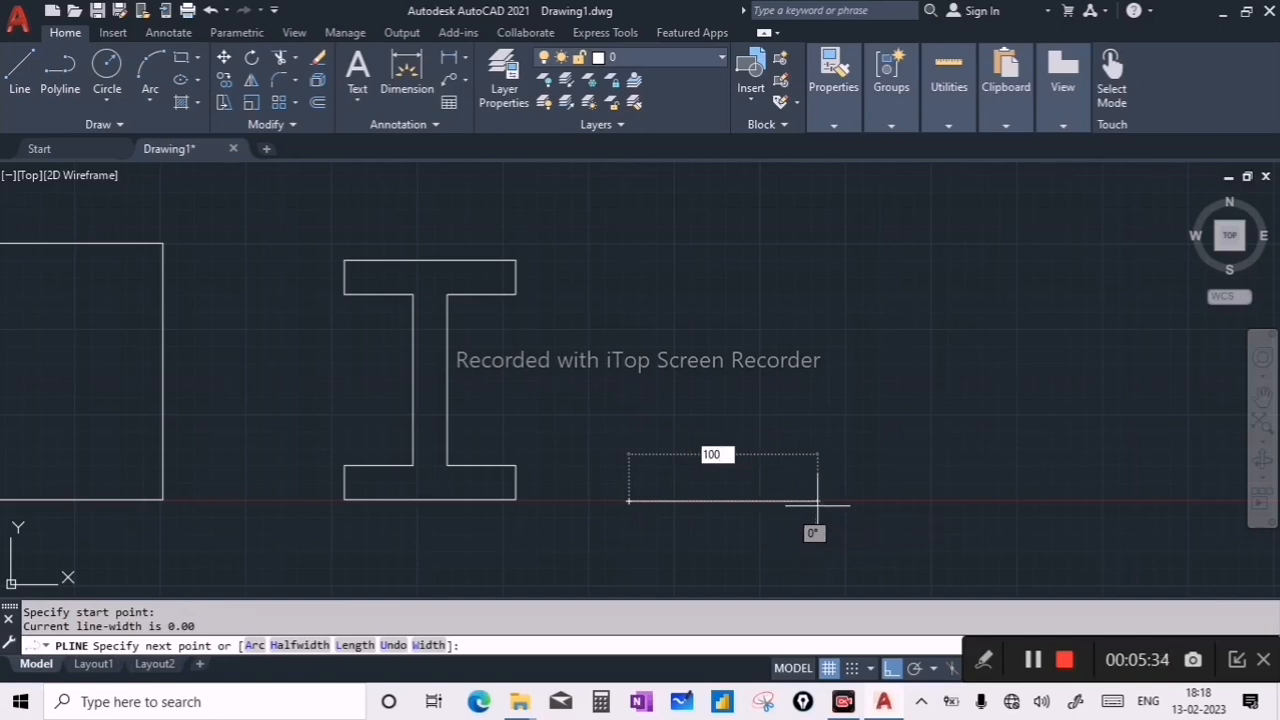
{"action": "key", "text": "Return"}
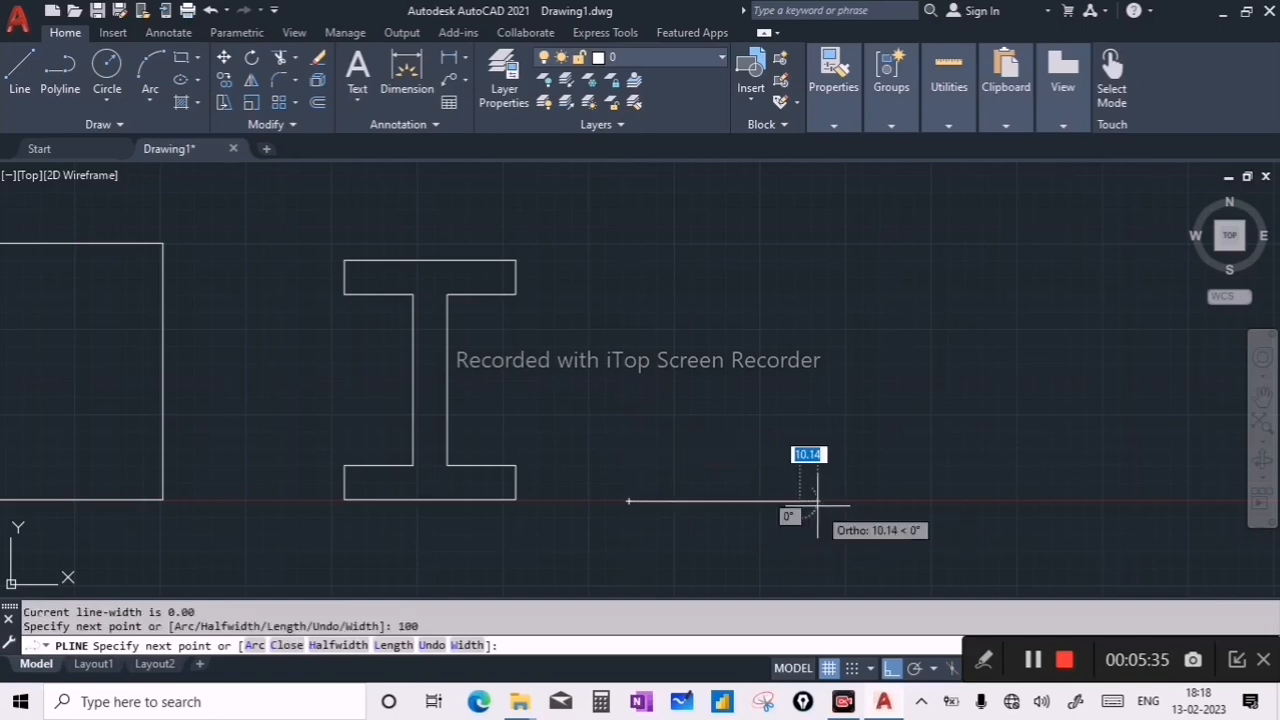
{"action": "type", "text": "20"}
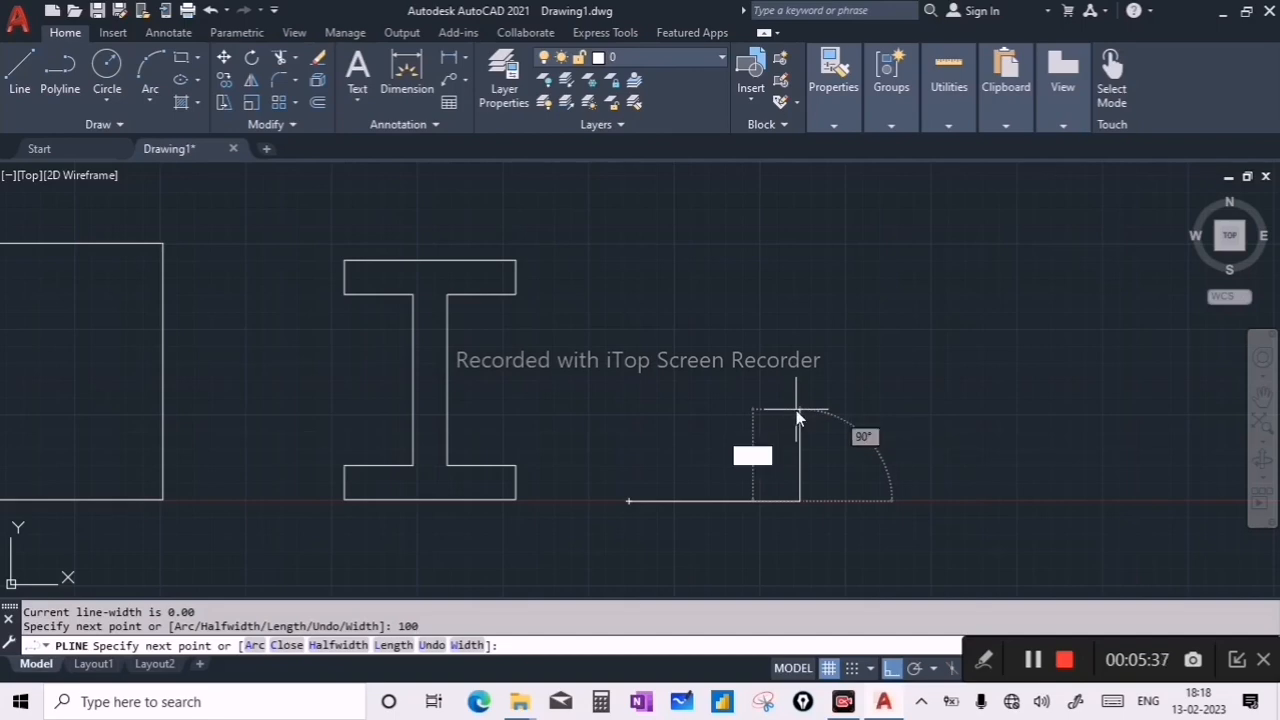
{"action": "key", "text": "Return"}
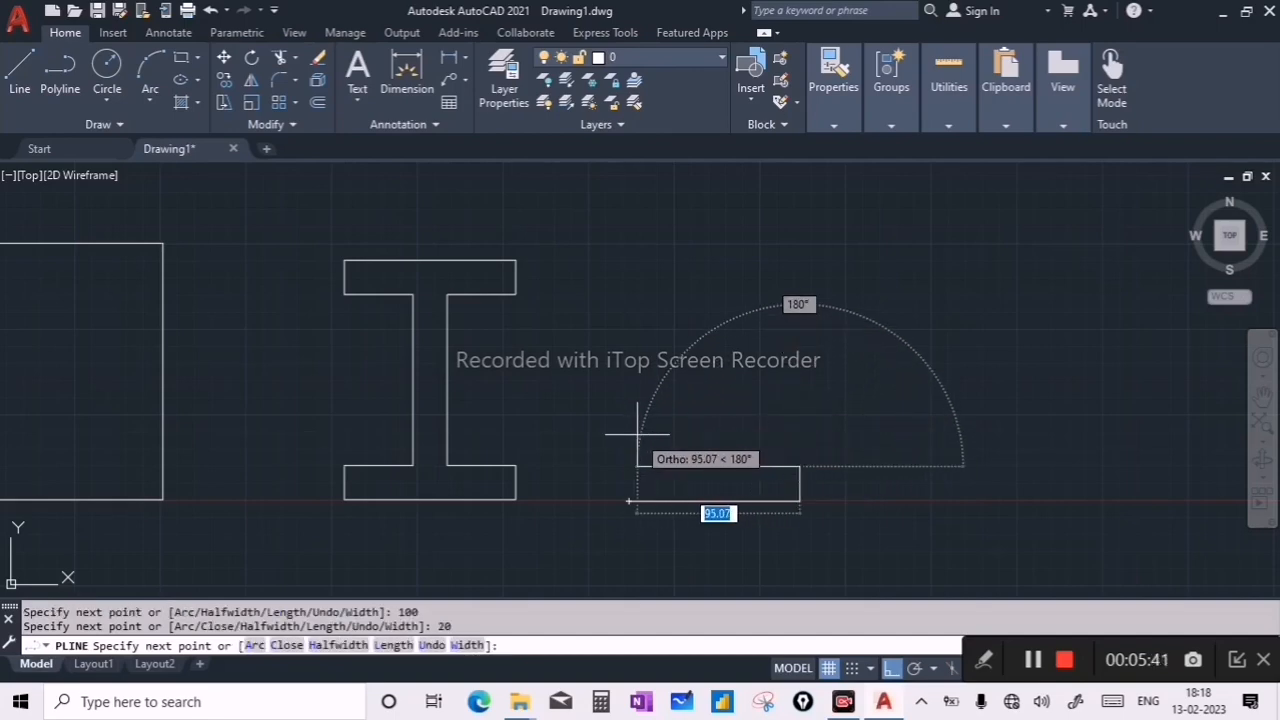
- Continue the L-section polyline with segments of 80 mm along negative X and 120 mm upward
{"action": "type", "text": "80"}
{"action": "key", "text": "Return"}
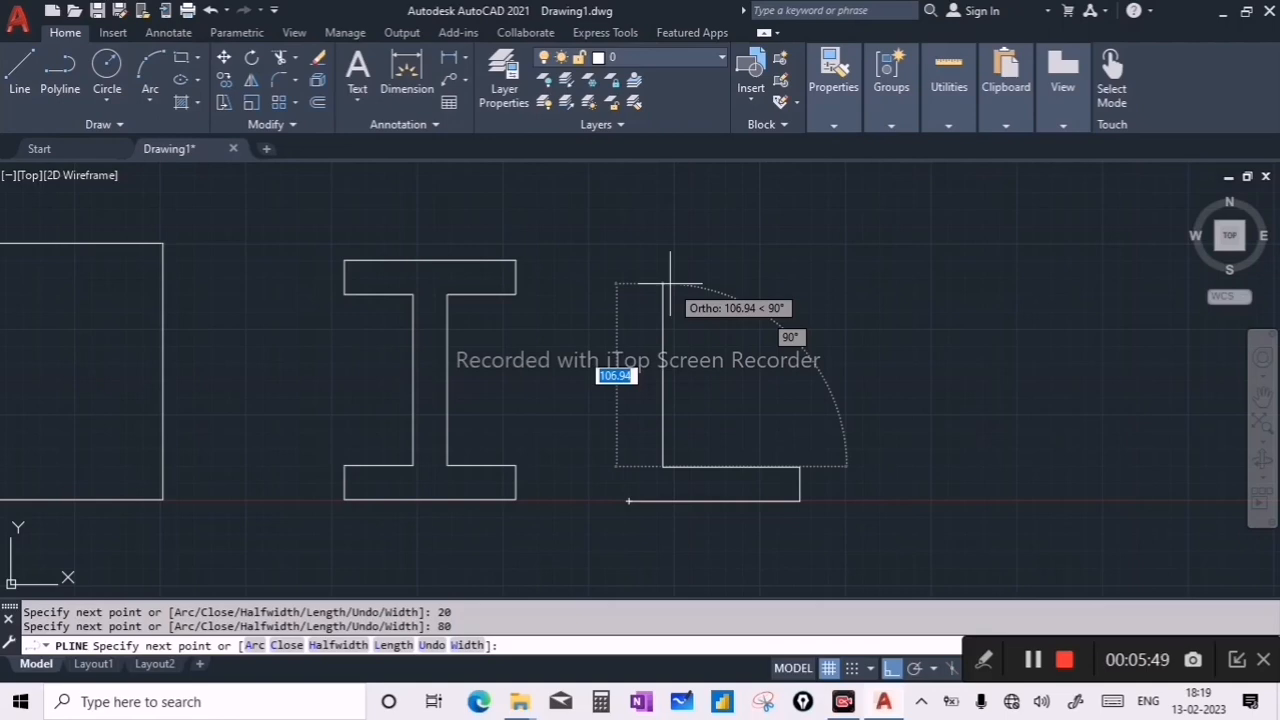
{"action": "type", "text": "120"}
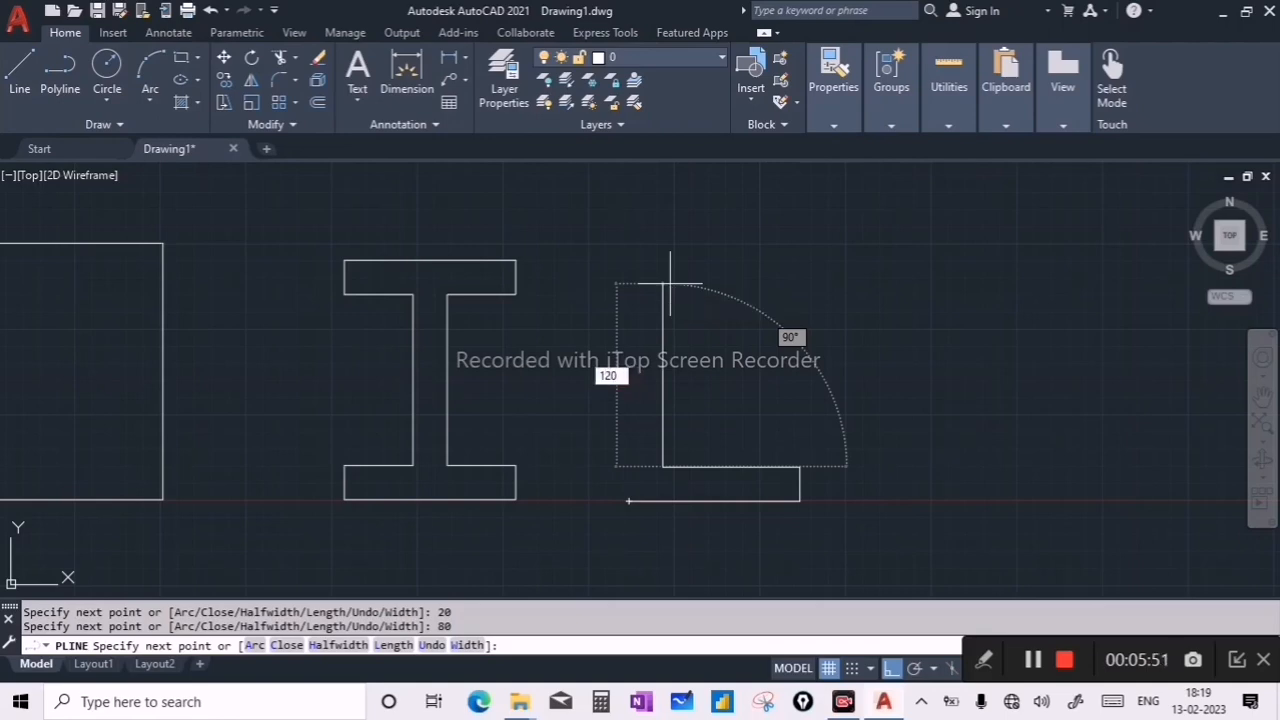
{"action": "key", "text": "Return"}
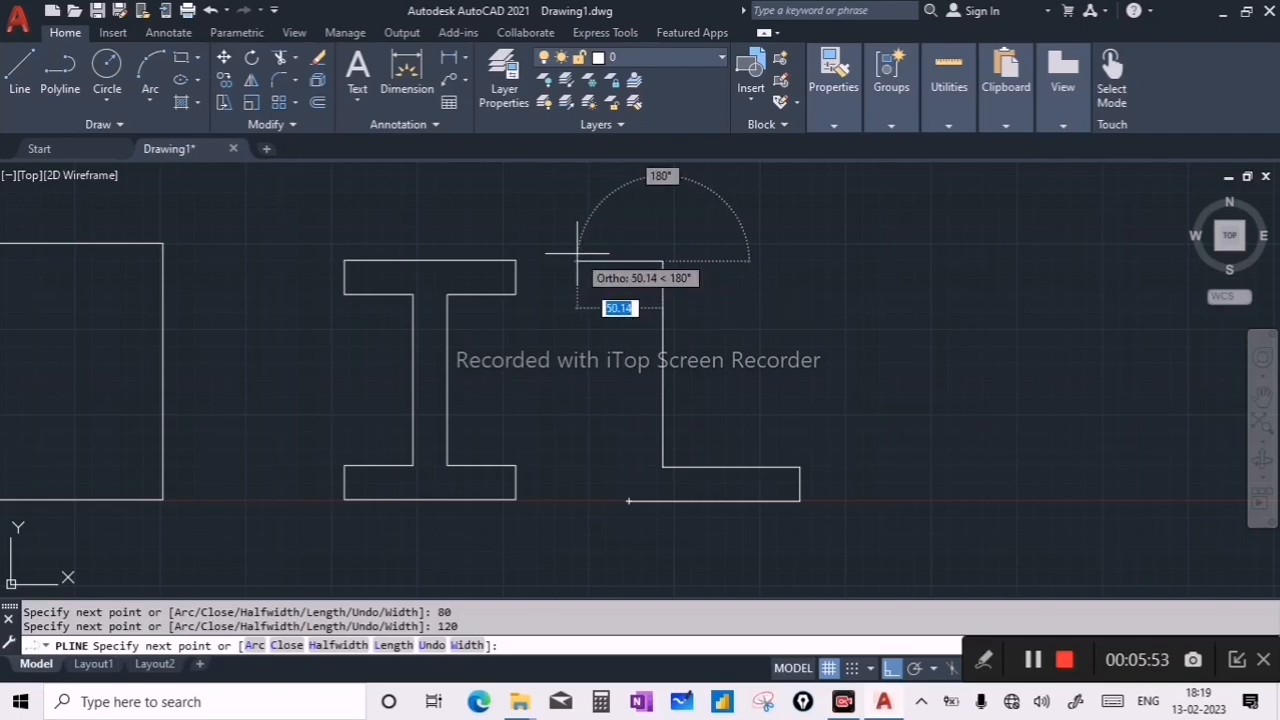
- Complete the L-section polyline with a 20 mm segment along negative X and a downward segment to its starting point
{"action": "type", "text": "20"}
{"action": "key", "text": "Return"}
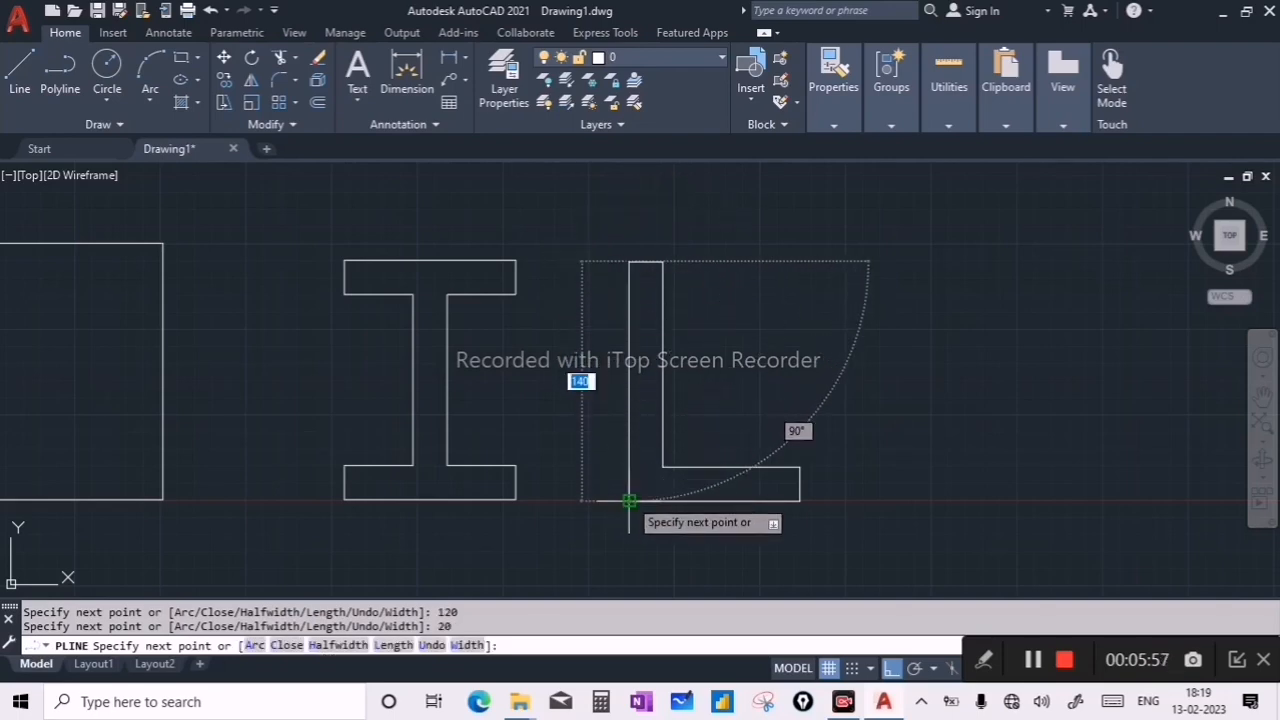
{"action": "left_click", "coordinate": [629, 499]}
{"action": "key", "text": "Return"}
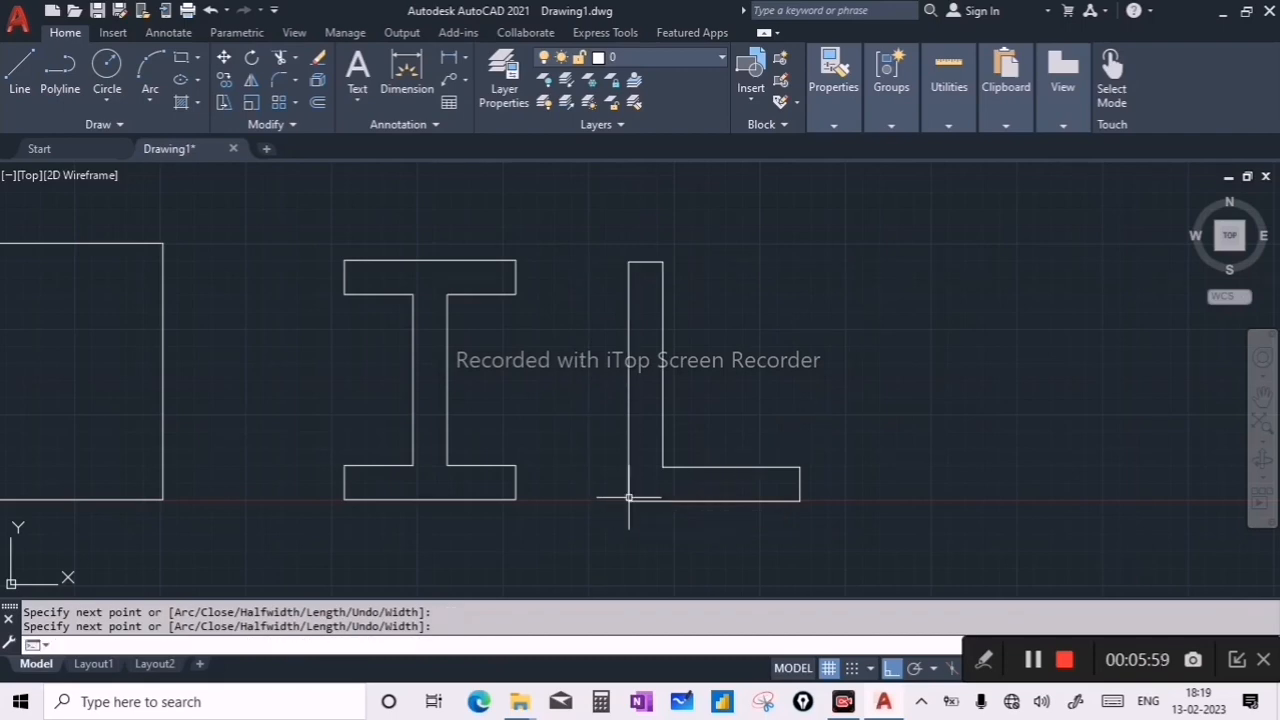
- Select the I-section's base line and the L-section polyline to compare how line and polyline objects are selected
{"action": "mouse_move", "coordinate": [572, 371]}
{"action": "middle_mouse_down"}
{"action": "mouse_move", "coordinate": [615, 372]}
{"action": "mouse_move", "coordinate": [578, 373]}
{"action": "middle_mouse_up"}
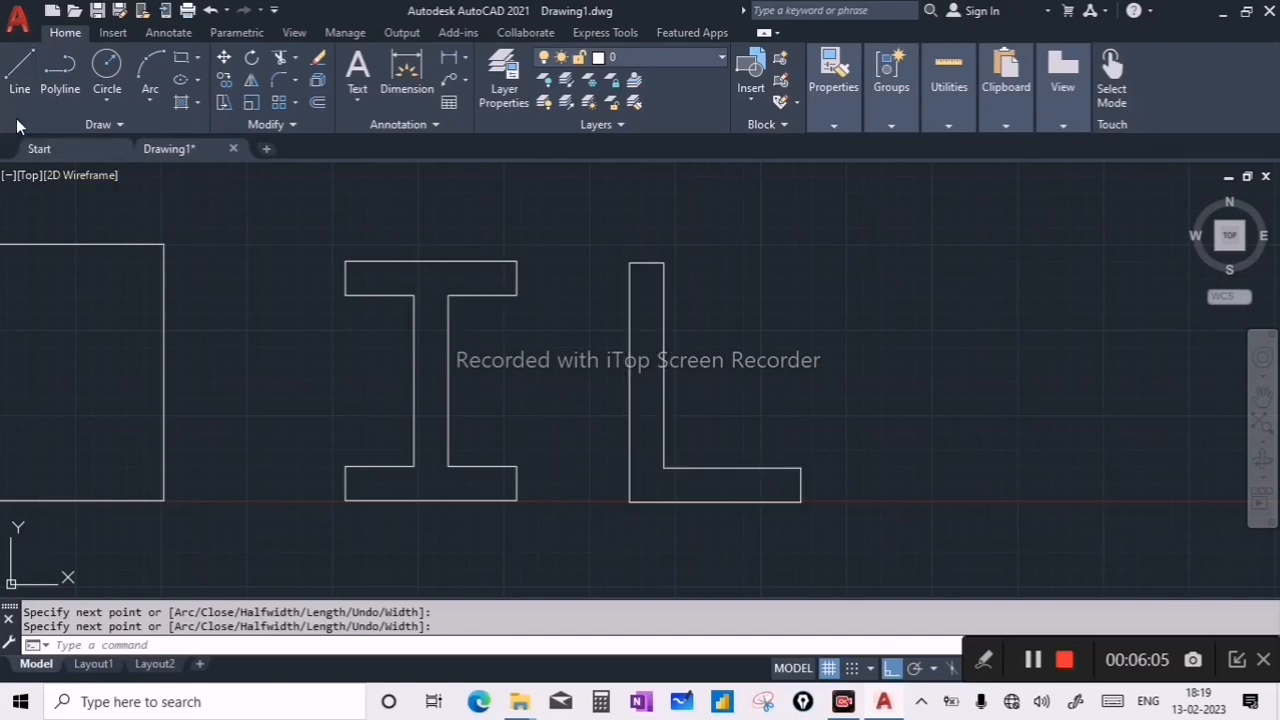
{"action": "left_click", "coordinate": [421, 502]}
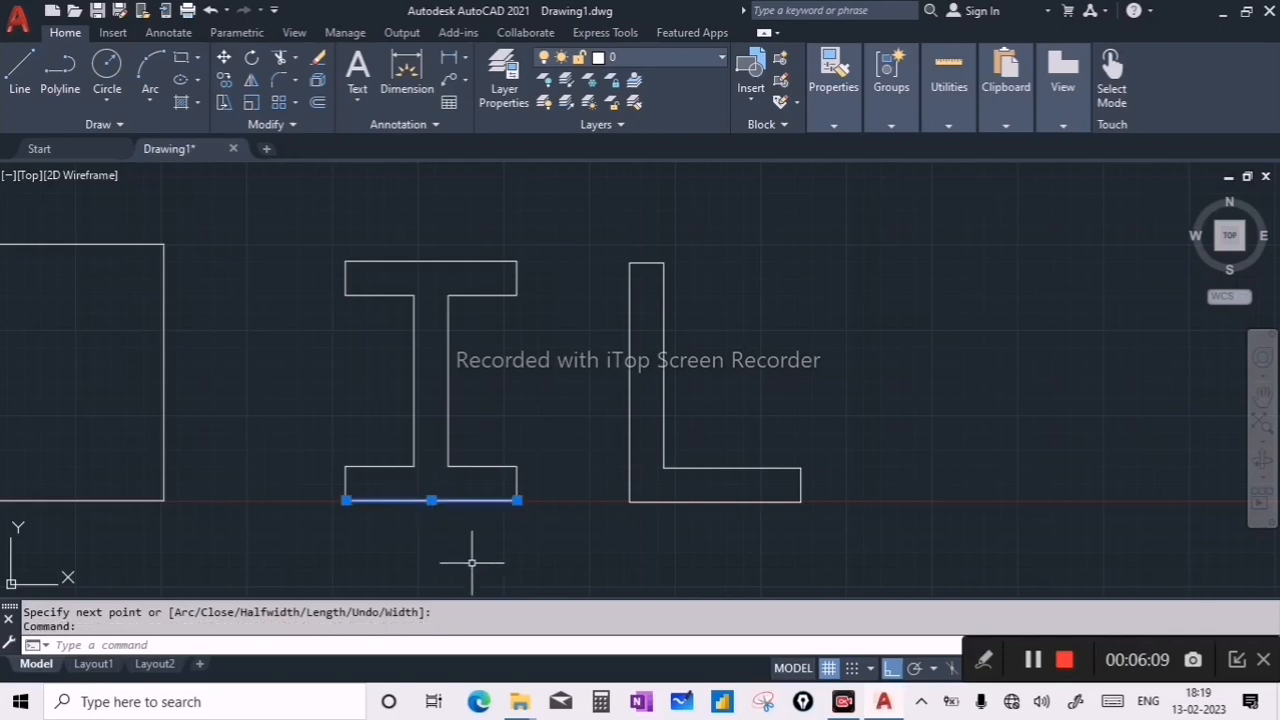
{"action": "left_click", "coordinate": [685, 502]}
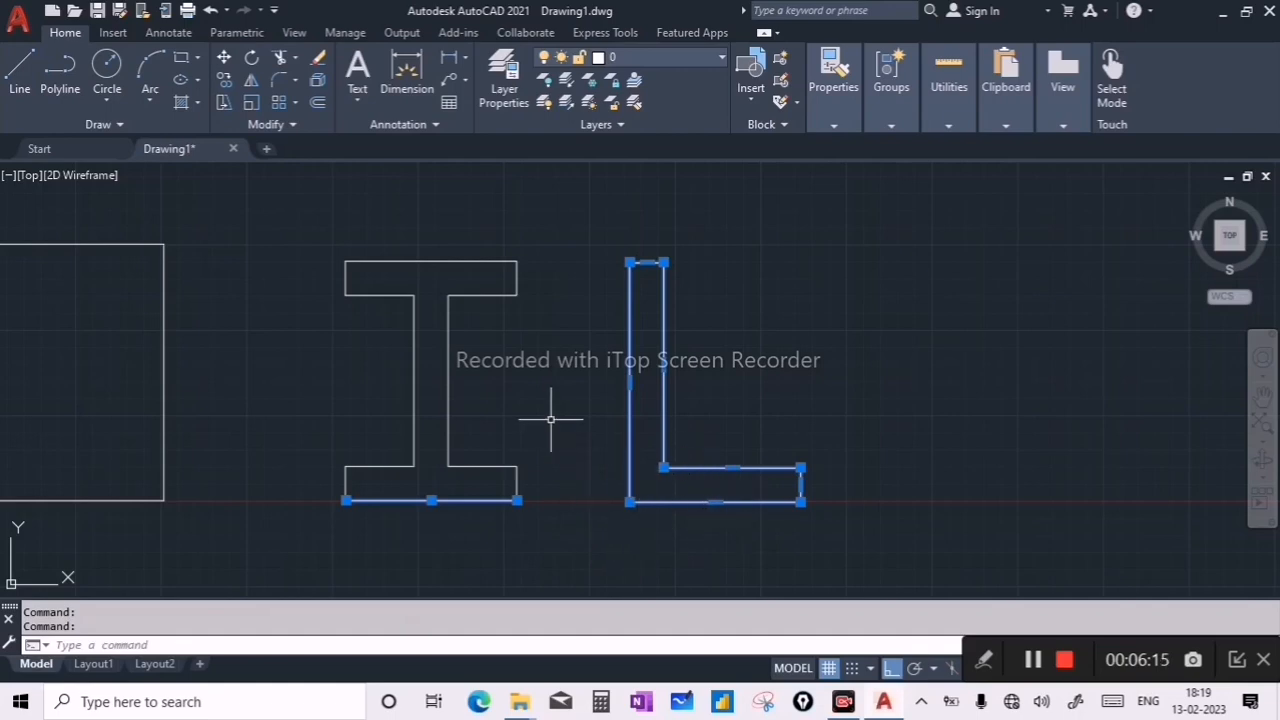
{"action": "scroll", "coordinate": [549, 411], "scroll_direction": "down", "scroll_amount": 2}
{"action": "mouse_move", "coordinate": [397, 391]}
{"action": "middle_mouse_down"}
{"action": "mouse_move", "coordinate": [635, 417]}
{"action": "mouse_move", "coordinate": [726, 394]}
{"action": "middle_mouse_up"}
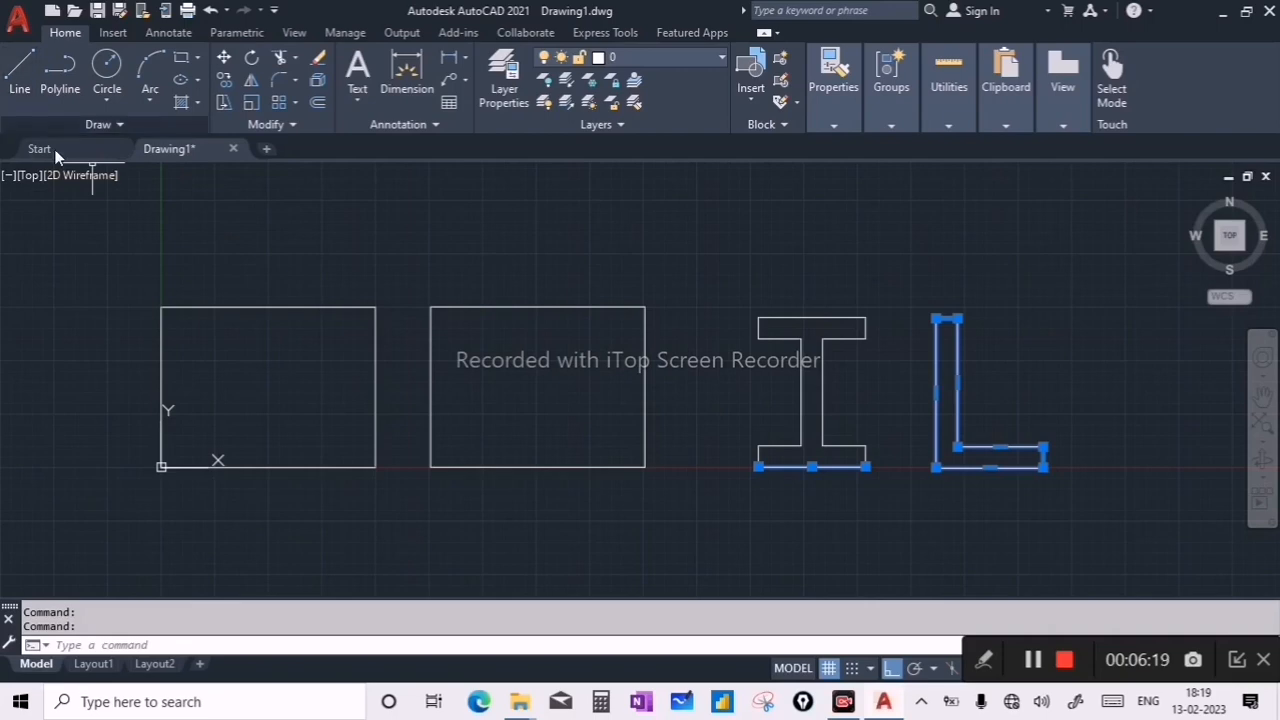